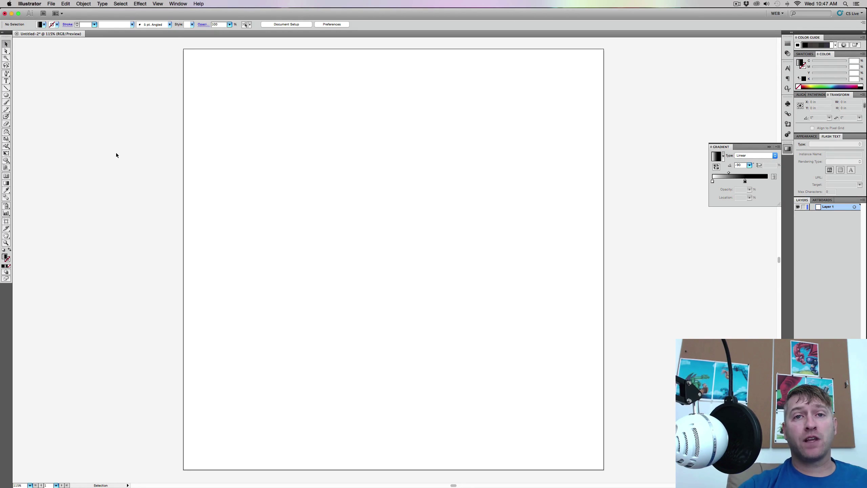
Step: Draw a circle about 5.2 in wide at the artboard's centre and fill it solid red
key("l")
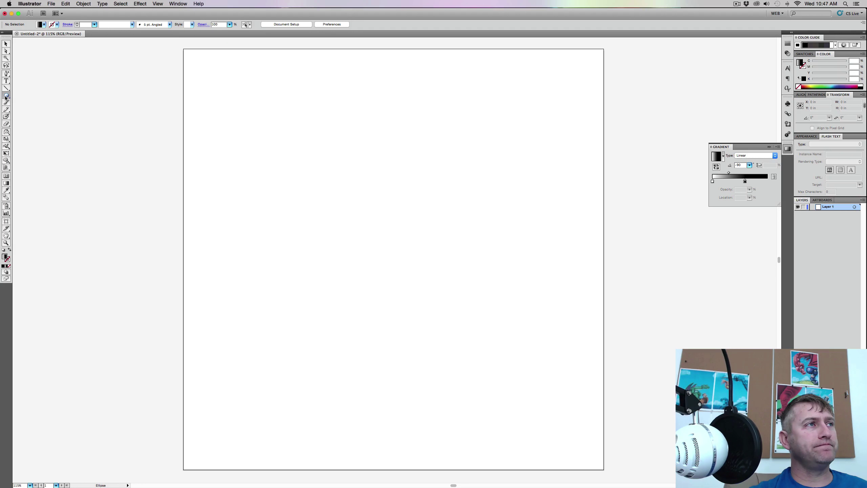
left_click_drag(329, 201, 449, 348)
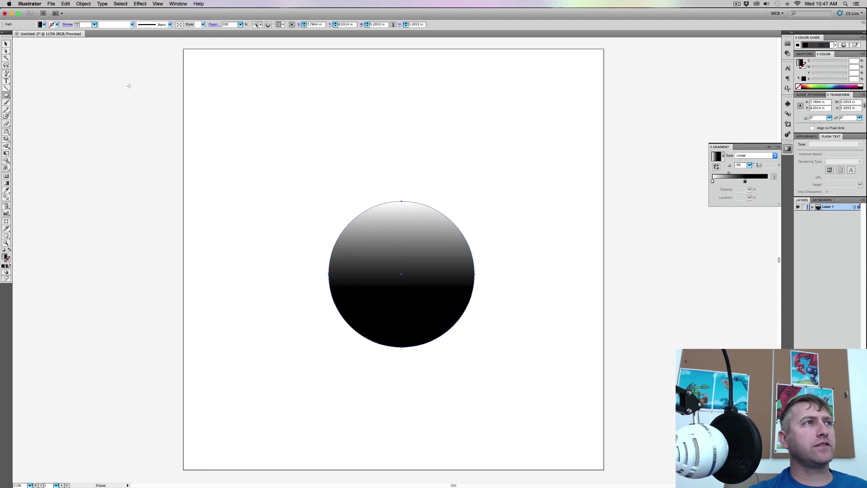
left_click(43, 25)
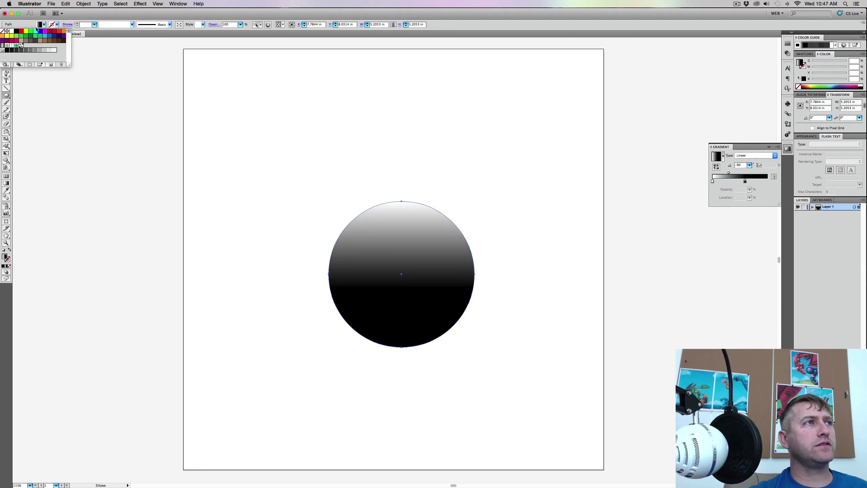
left_click(28, 32)
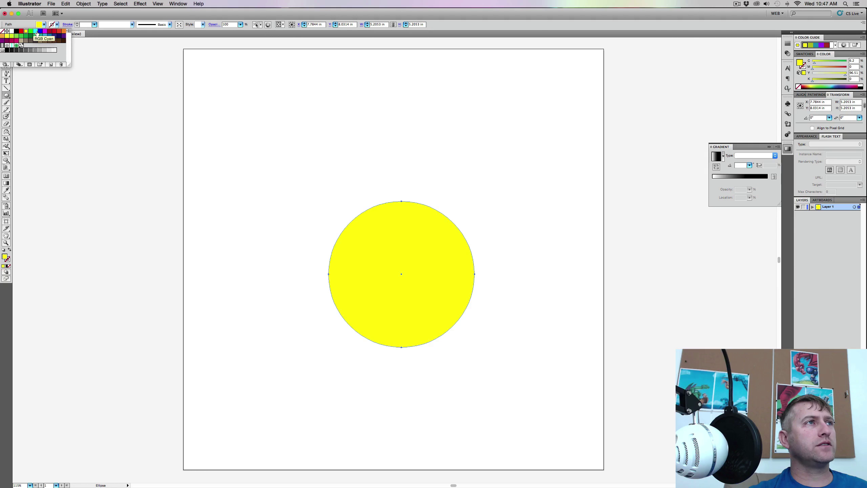
left_click(59, 31)
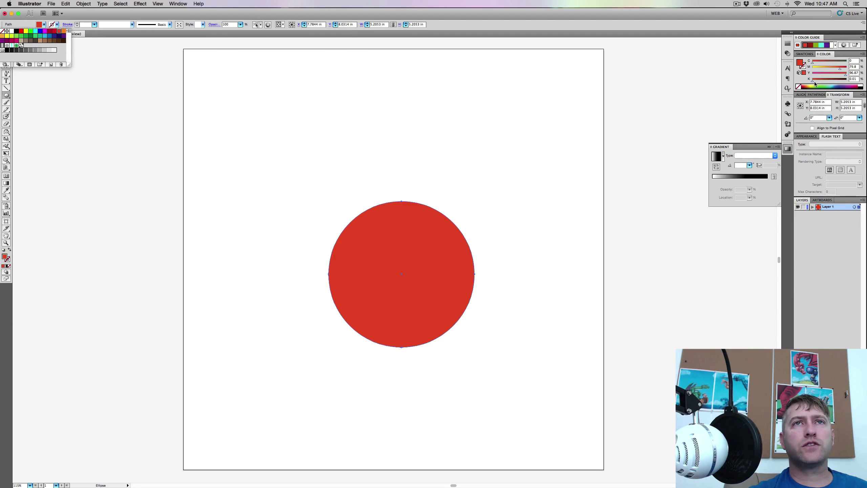
left_click(862, 55)
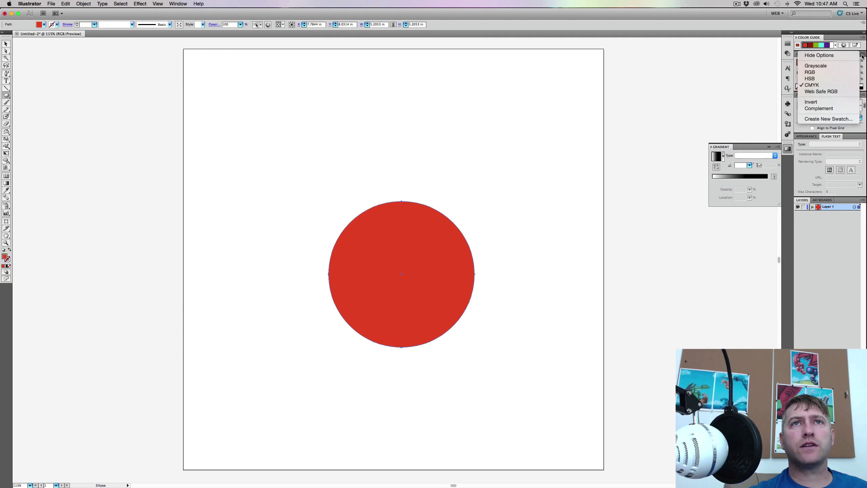
Step: Switch the Color panel to HSB and adjust saturation and hue until the circle is golden orange
left_click(835, 84)
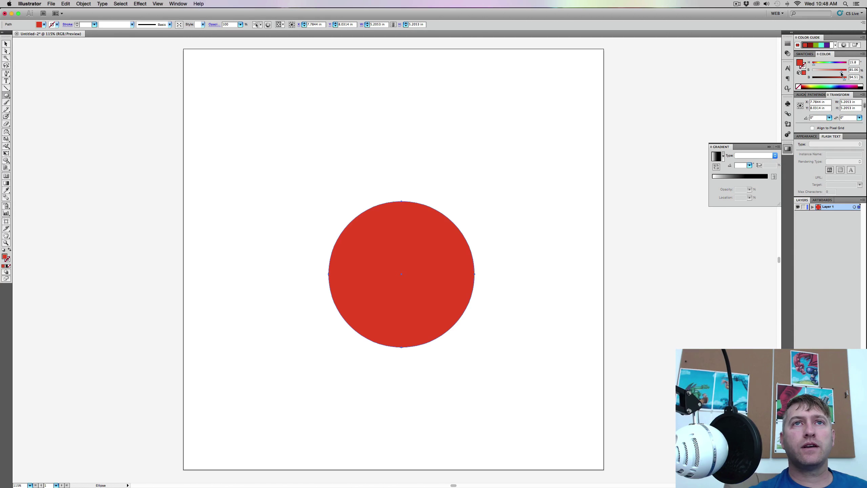
mouse_move(841, 74)
left_mouse_down()
mouse_move(833, 74)
mouse_move(843, 80)
left_mouse_up()
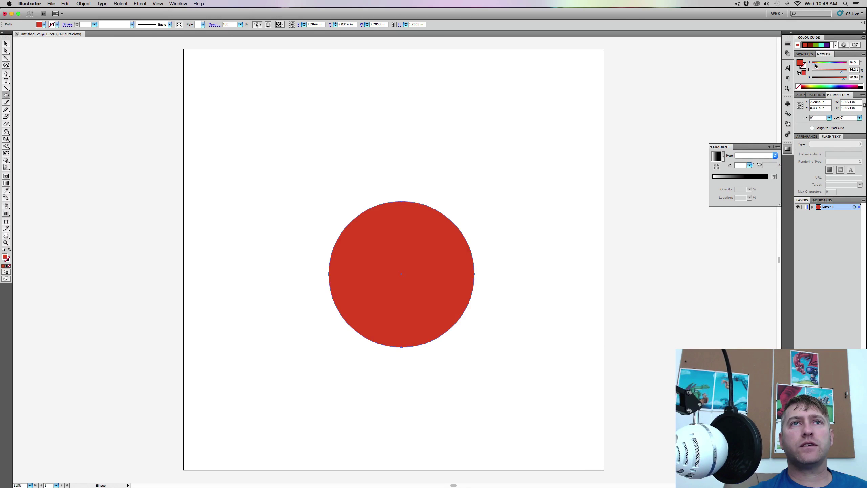
left_click_drag(815, 66, 844, 80)
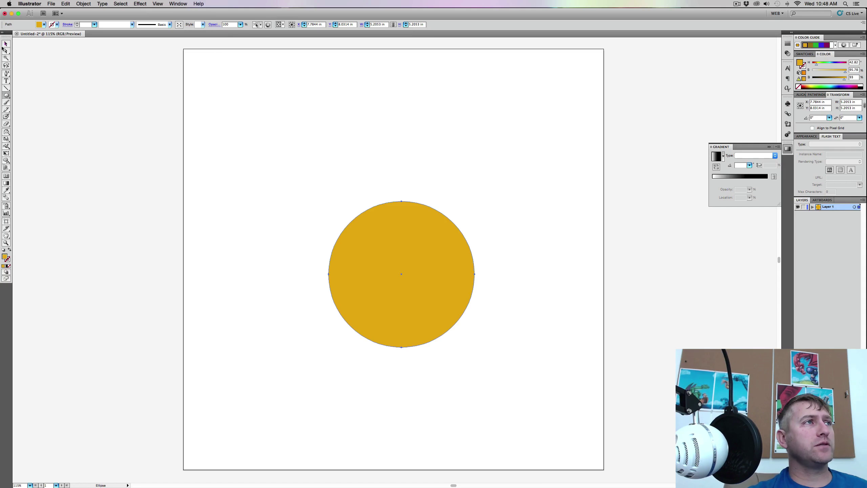
Step: Draw a smaller circle, about 2.6 in wide, in the lower half of the golden circle
key("v")
left_click(7, 97)
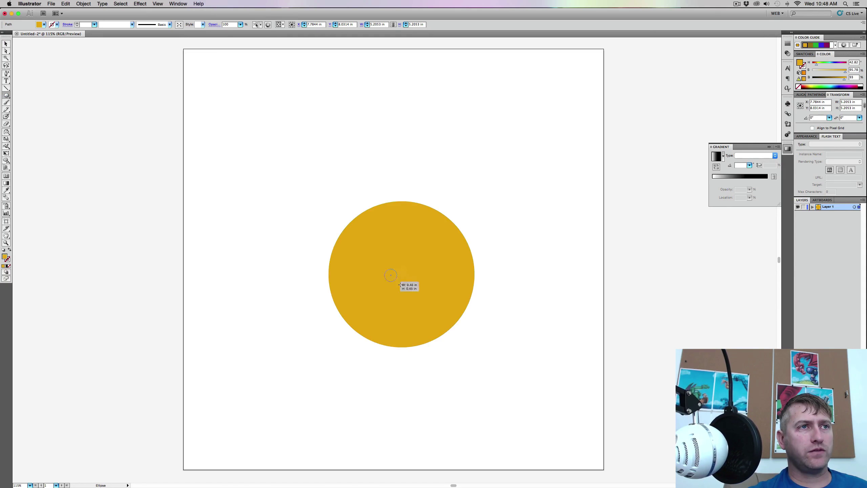
left_click_drag(388, 287, 438, 320)
key("space")
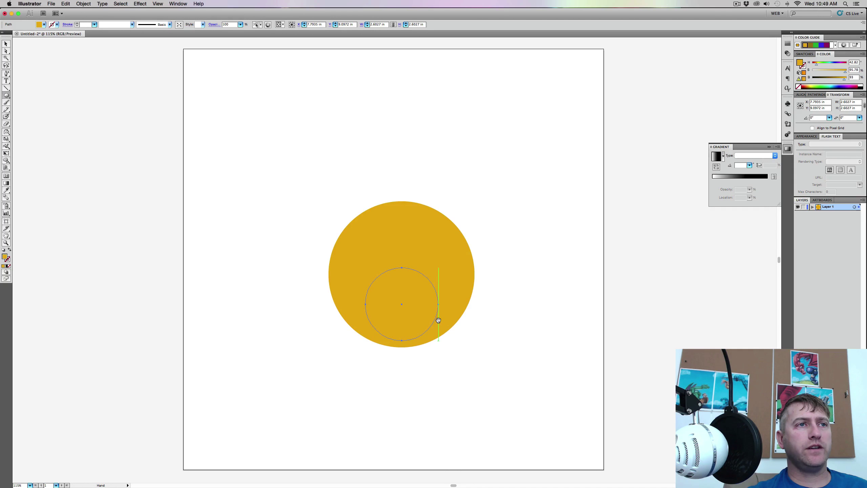
Step: Raise the small circle's hue so it becomes bright yellow
key("v")
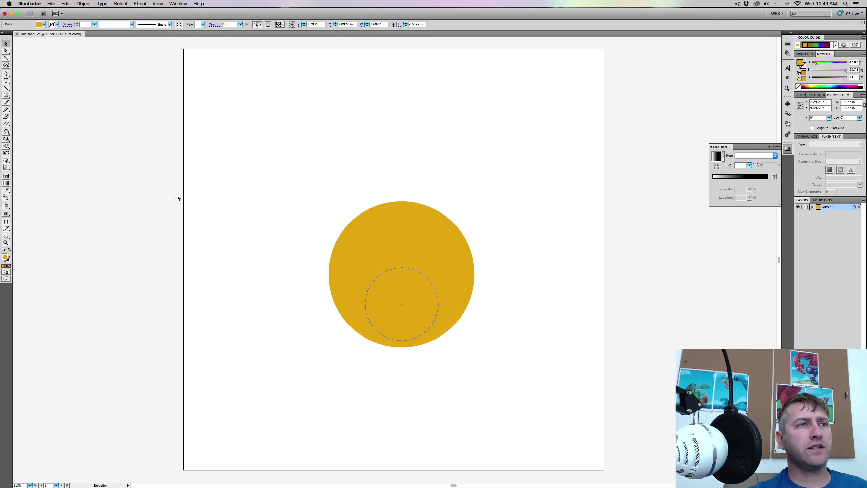
left_click(177, 197)
left_click(406, 298)
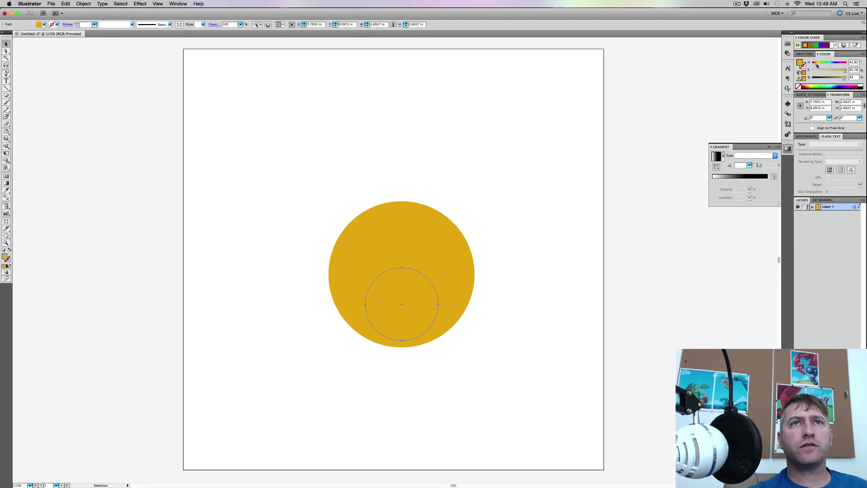
left_click_drag(817, 65, 855, 80)
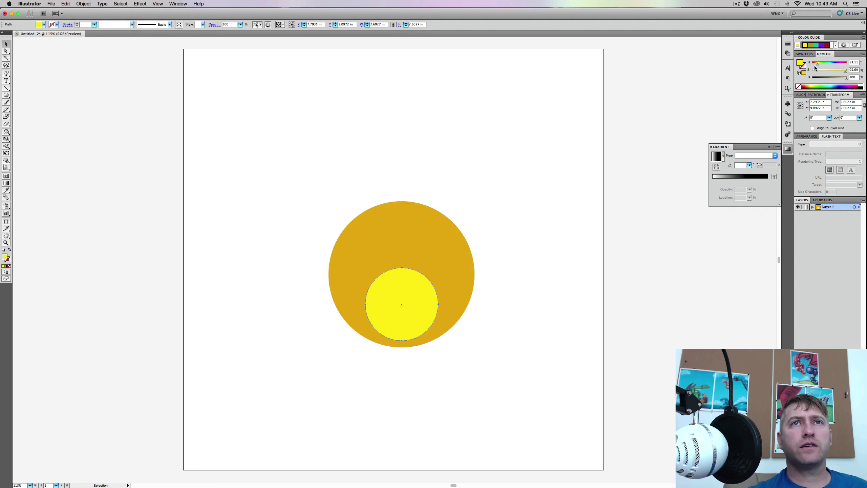
Step: Select both circles and apply Object > Blend > Make to form one shaded sphere
left_click(271, 243)
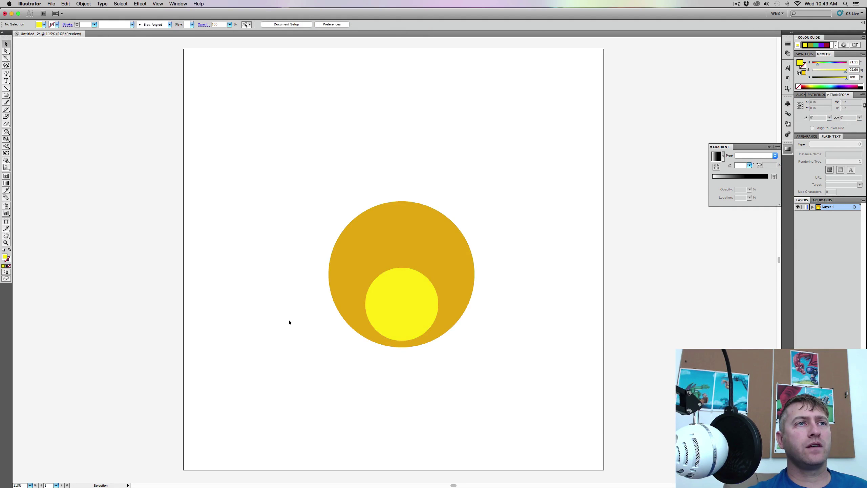
left_click_drag(278, 311, 465, 352)
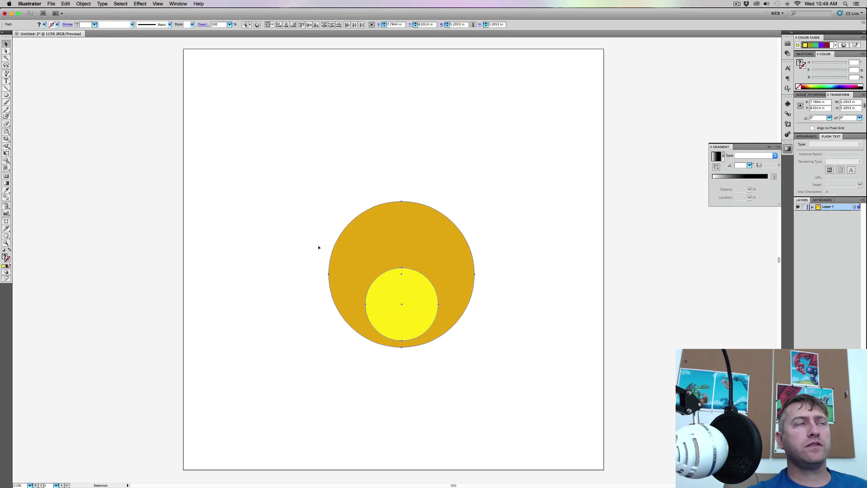
left_click(84, 4)
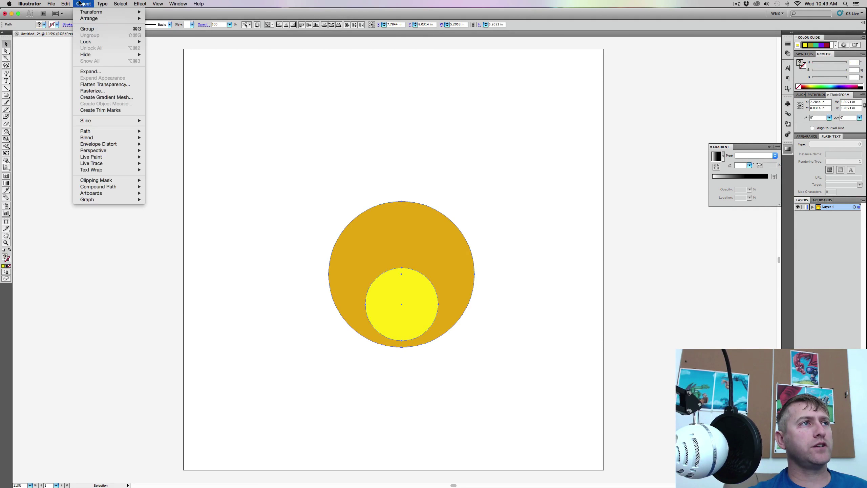
mouse_move(89, 132)
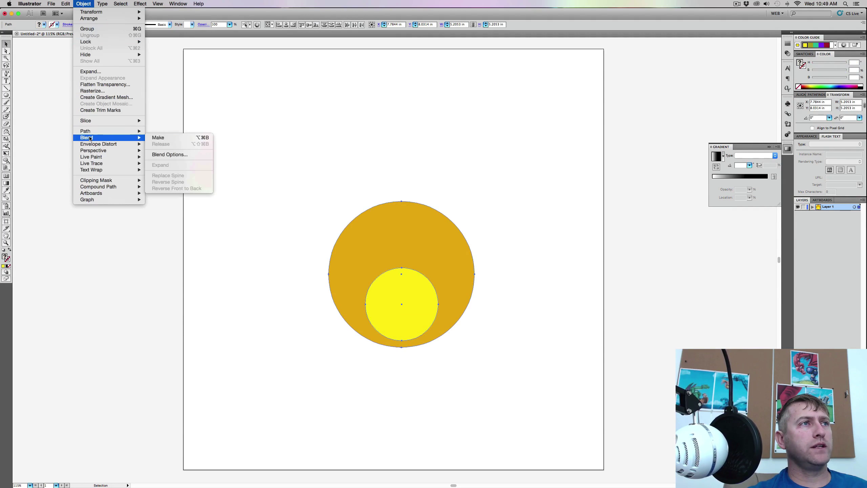
left_click(154, 137)
left_click(239, 169)
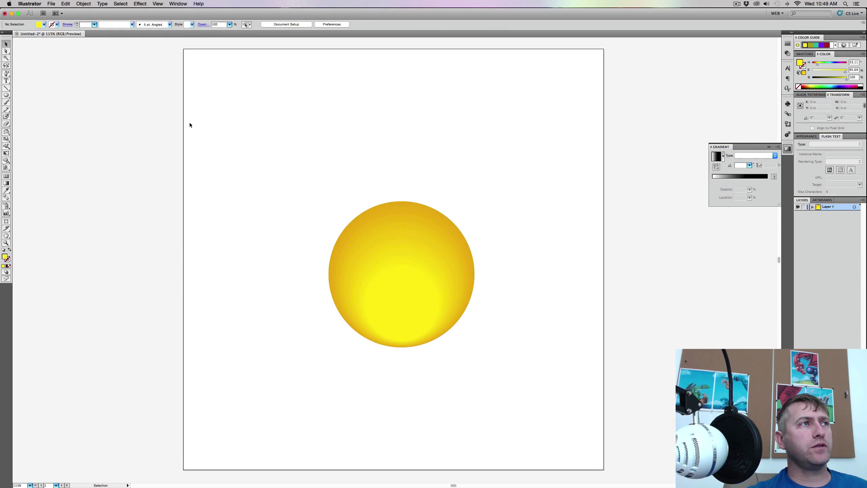
Step: Draw a 4.01 in wide ellipse across the sphere's top and raise its top anchor slightly
left_click(7, 96)
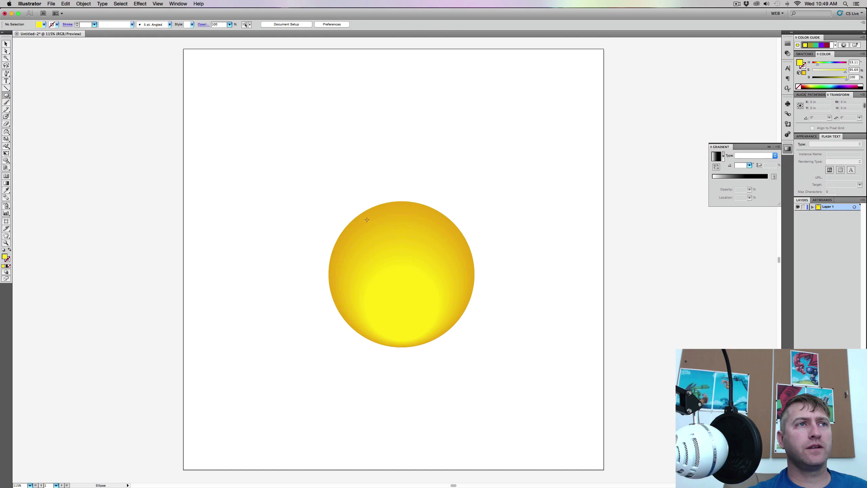
left_click_drag(354, 219, 457, 269)
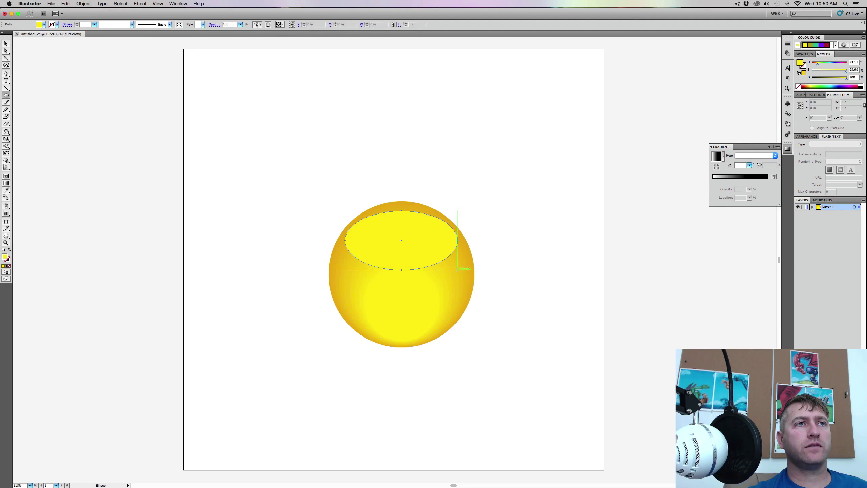
left_click(9, 52)
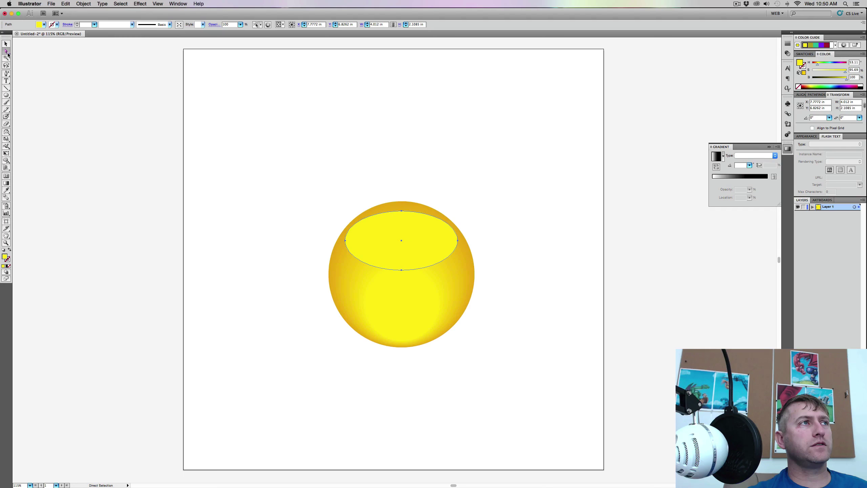
left_click(310, 213)
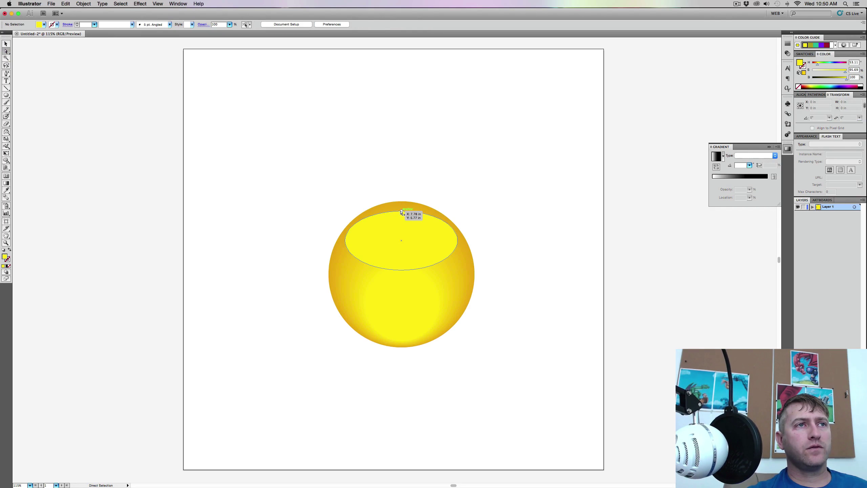
left_click_drag(401, 212, 401, 207)
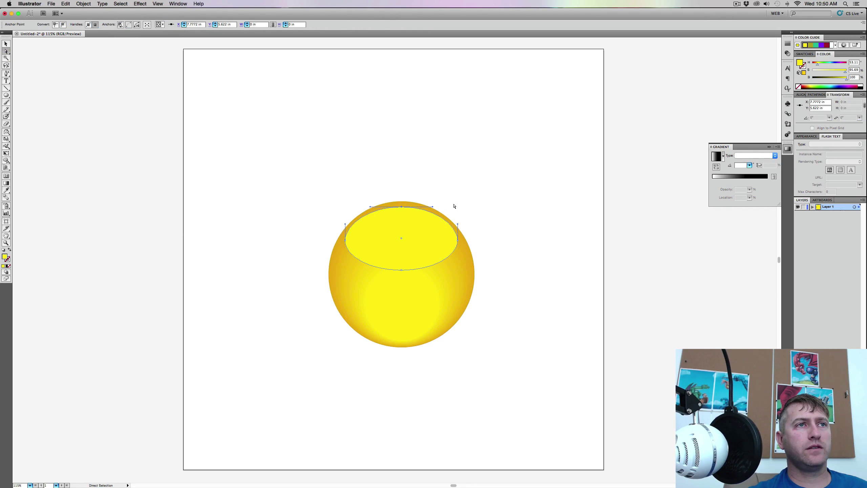
left_click(7, 44)
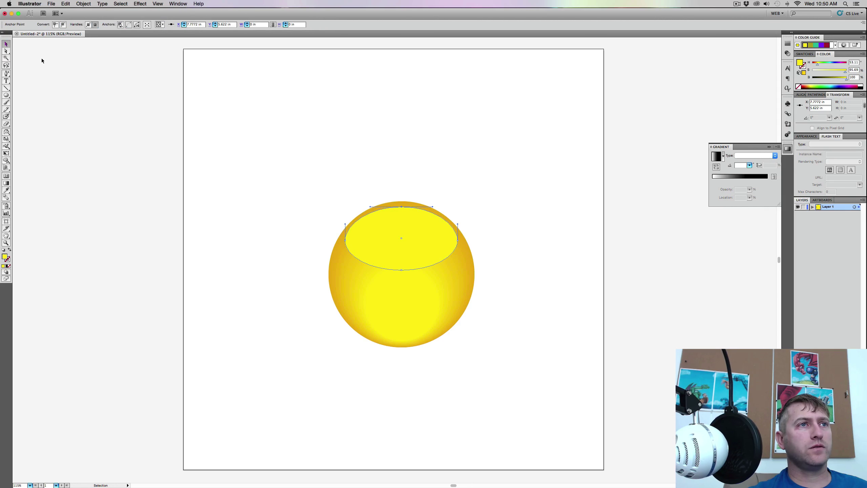
Step: Give the top ellipse a linear white-to-black gradient at -90°, moving the black stop right
left_click(446, 204)
left_click(409, 253)
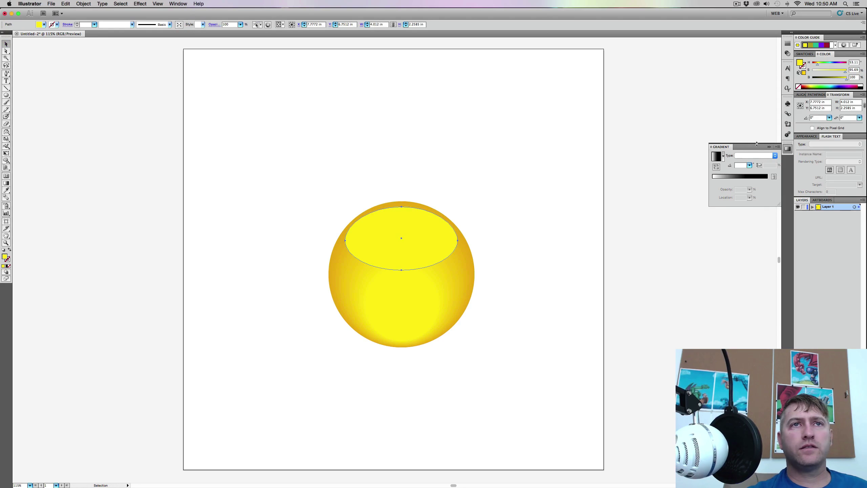
left_click(717, 161)
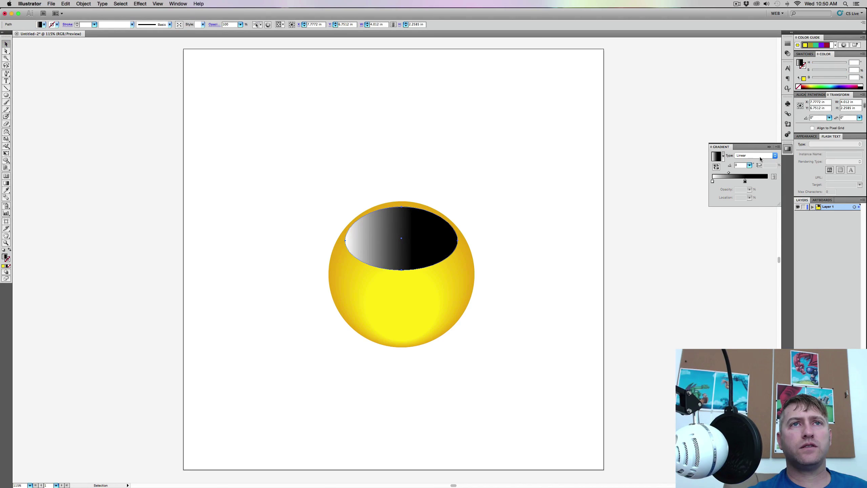
left_click(761, 158)
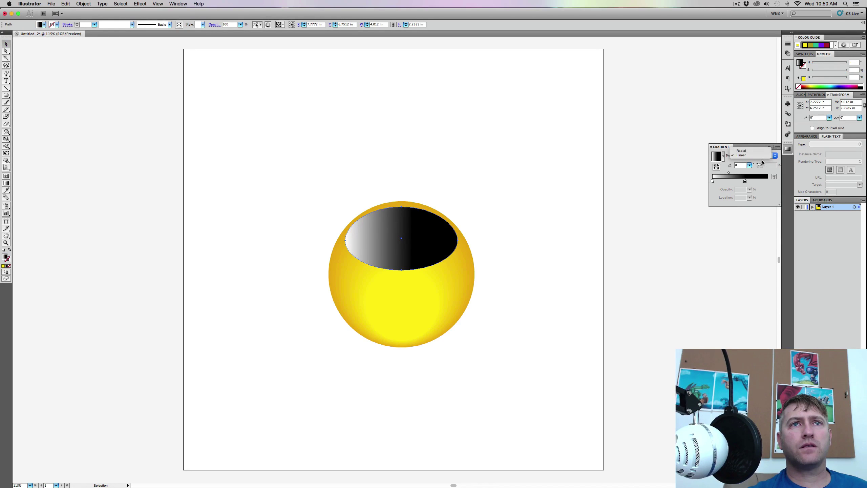
left_click(779, 173)
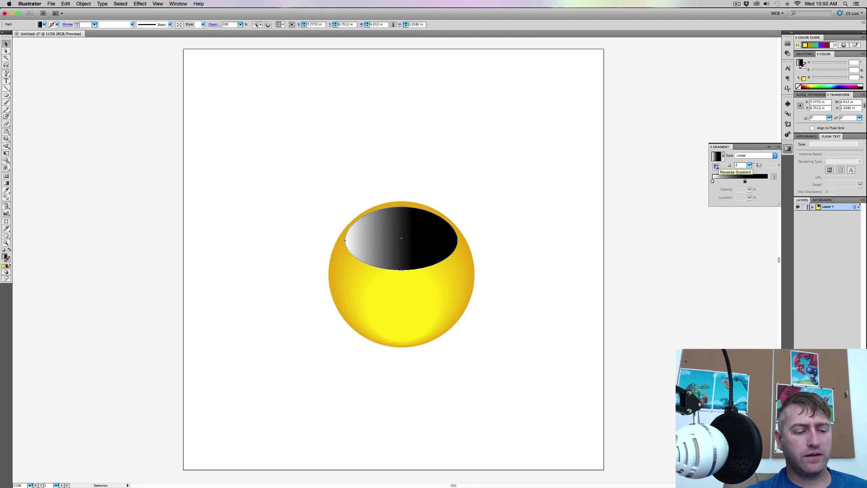
type("-90")
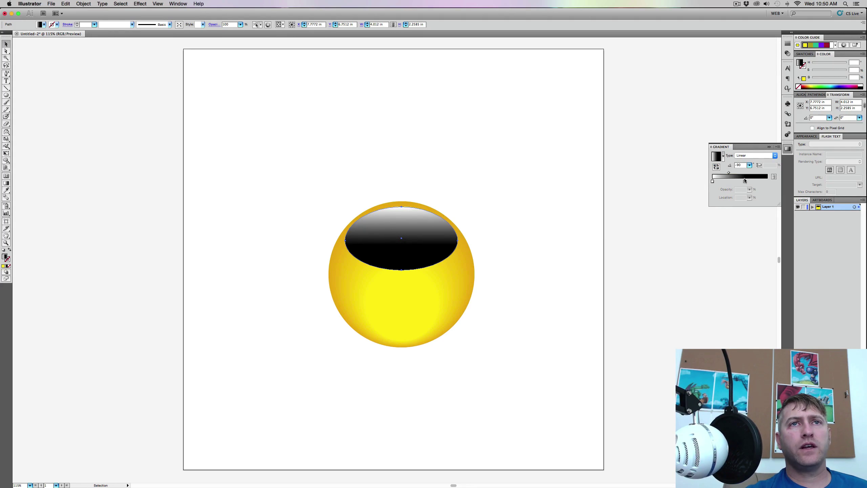
left_click_drag(745, 182, 768, 184)
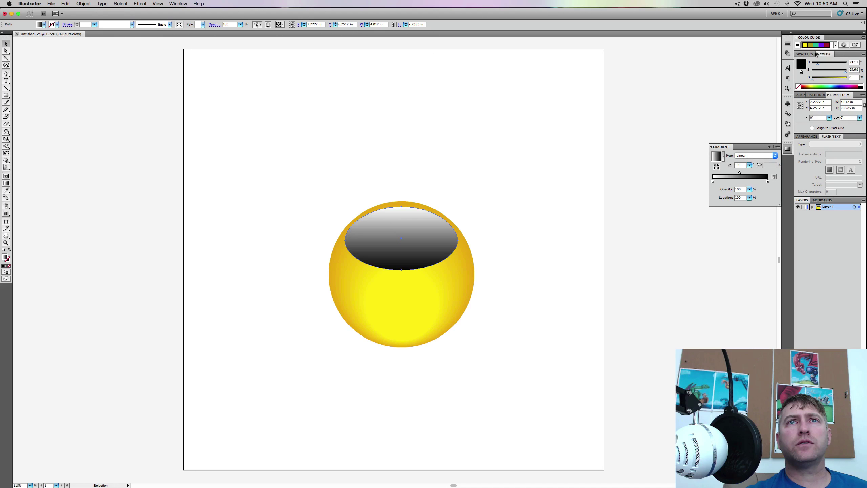
Step: Switch the Color panel to CMYK and push cyan up to 100
left_click(862, 54)
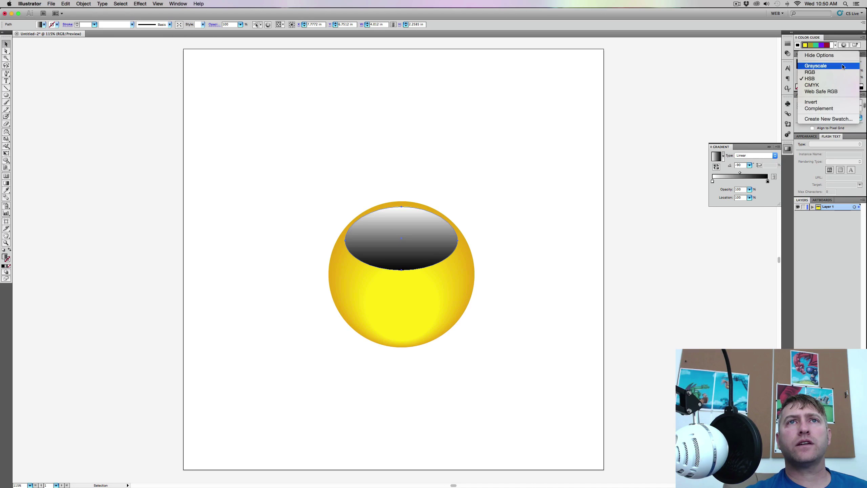
left_click(828, 85)
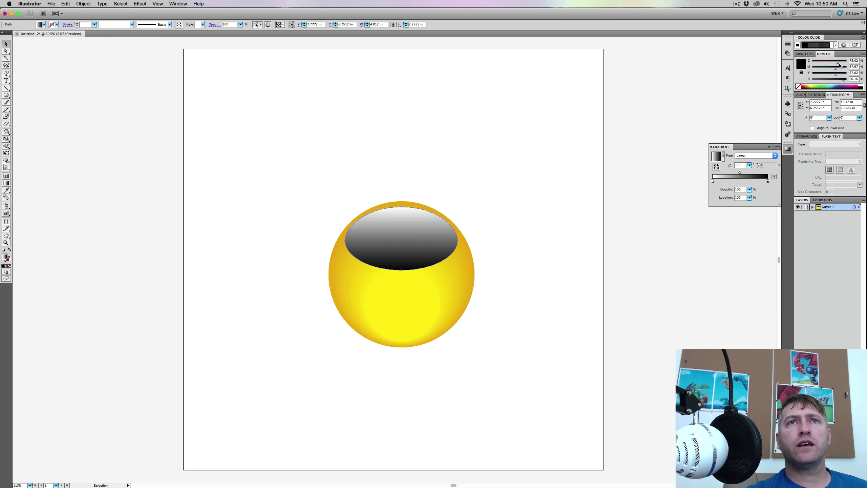
left_click_drag(839, 63, 851, 82)
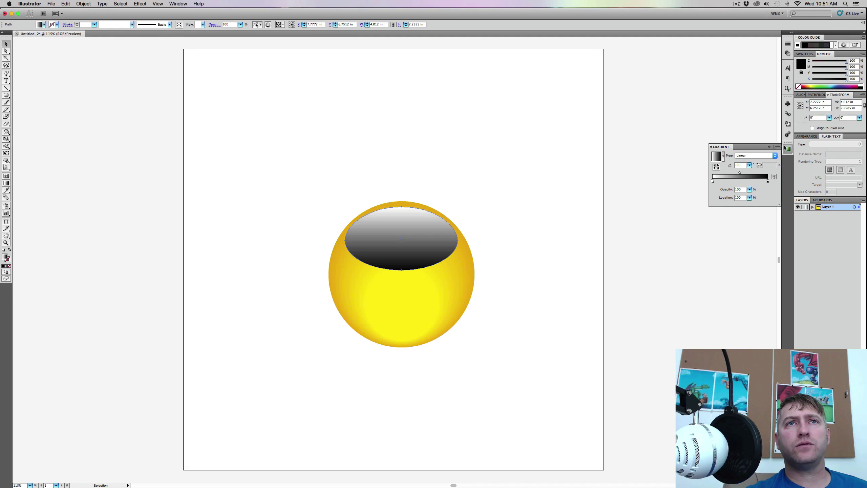
Step: Set the top ellipse's blend mode to Screen in the Transparency panel
left_click(787, 54)
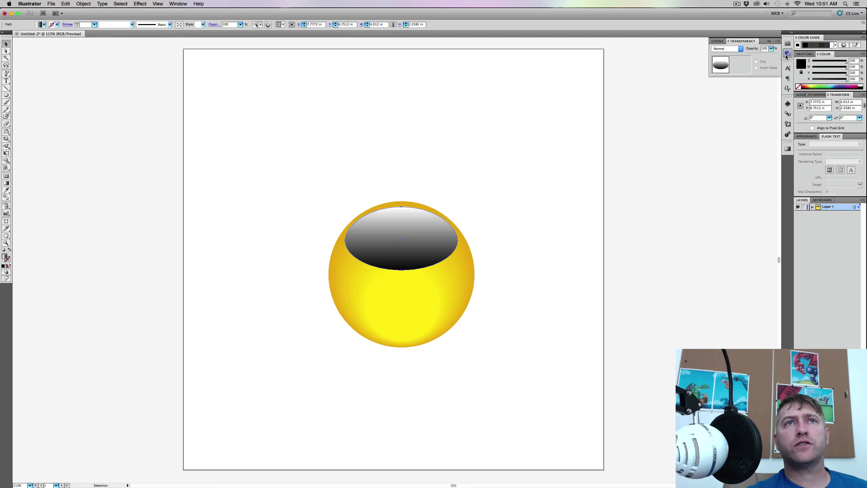
left_click(738, 49)
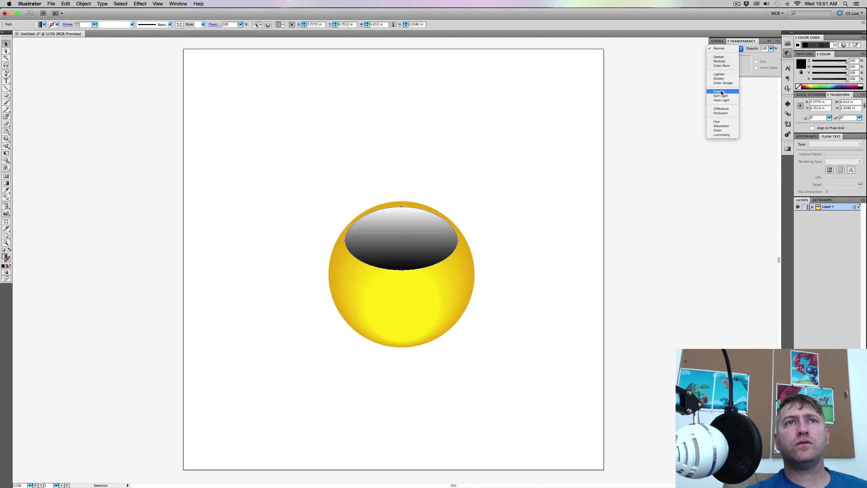
left_click(723, 78)
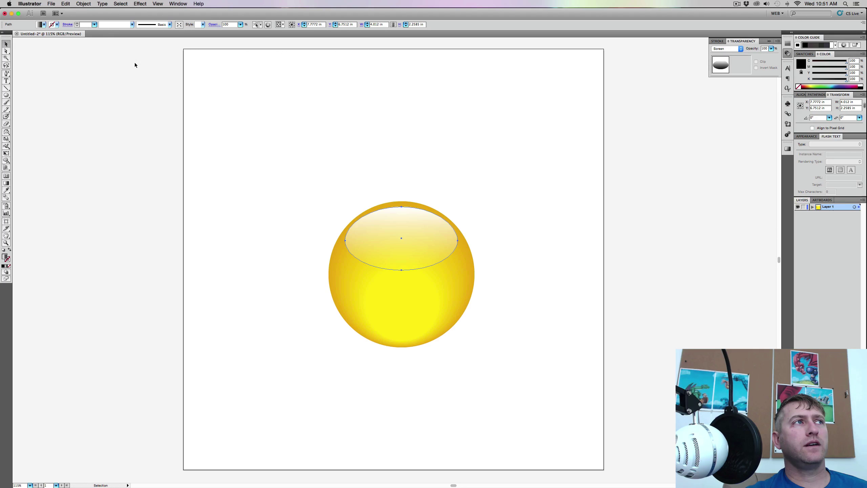
left_click(73, 73)
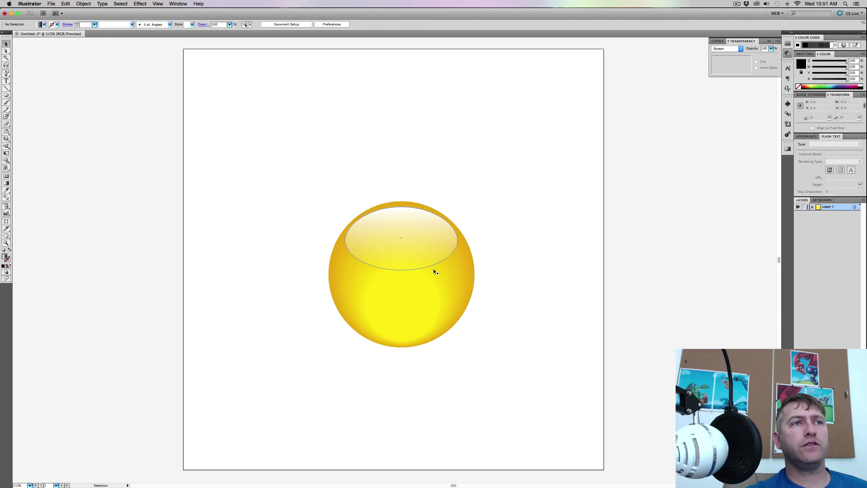
Step: Move the highlight's dark gradient stop inward to 77.3% for a softer shine
left_click(439, 249)
left_click(788, 149)
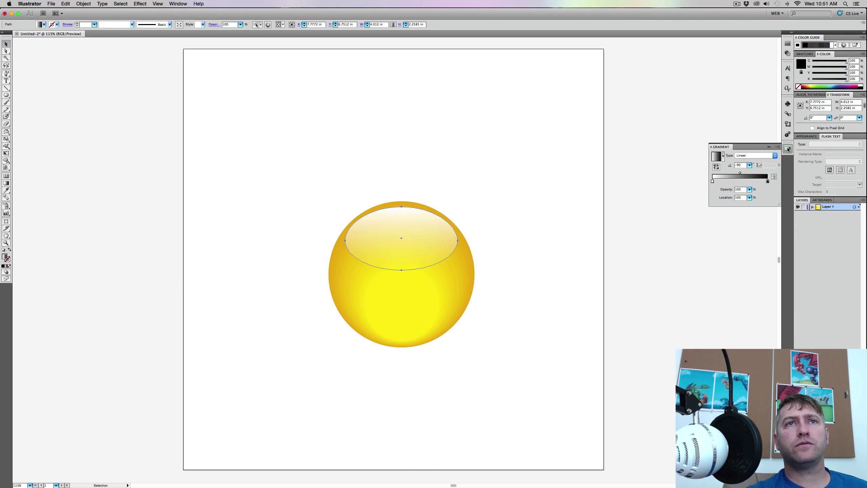
left_click_drag(768, 183, 759, 184)
left_click(495, 268)
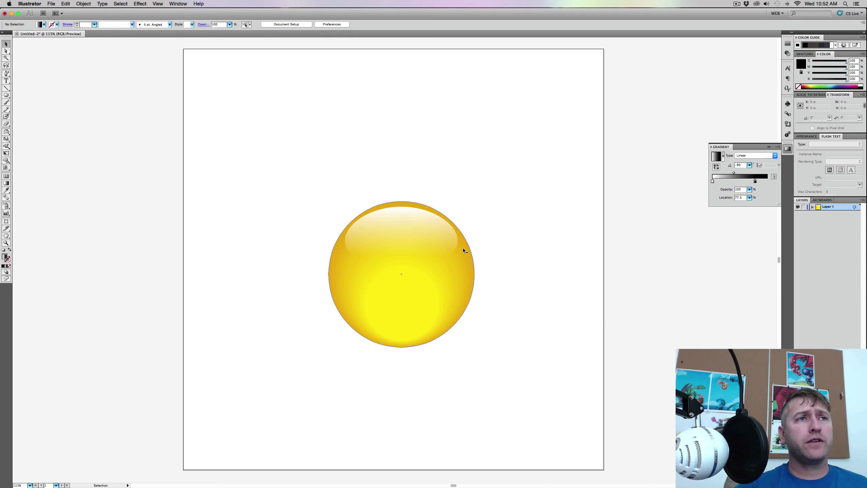
left_click(449, 239)
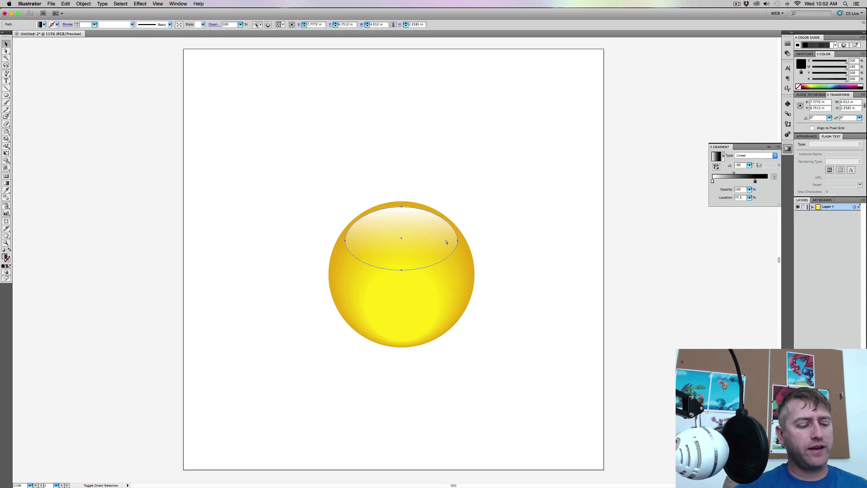
Step: Alt-drag a copy of the highlight, rotate it -180°, and move it to the sphere's lower half
left_click_drag(445, 241, 456, 291)
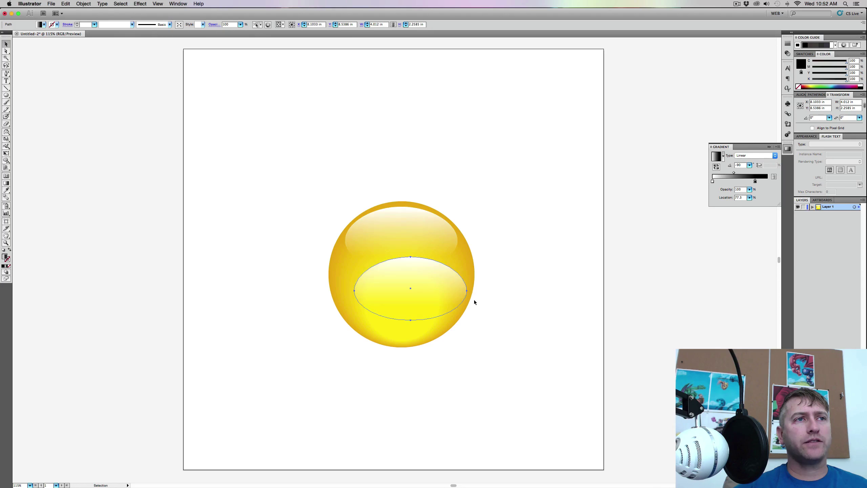
left_click(83, 3)
mouse_move(102, 12)
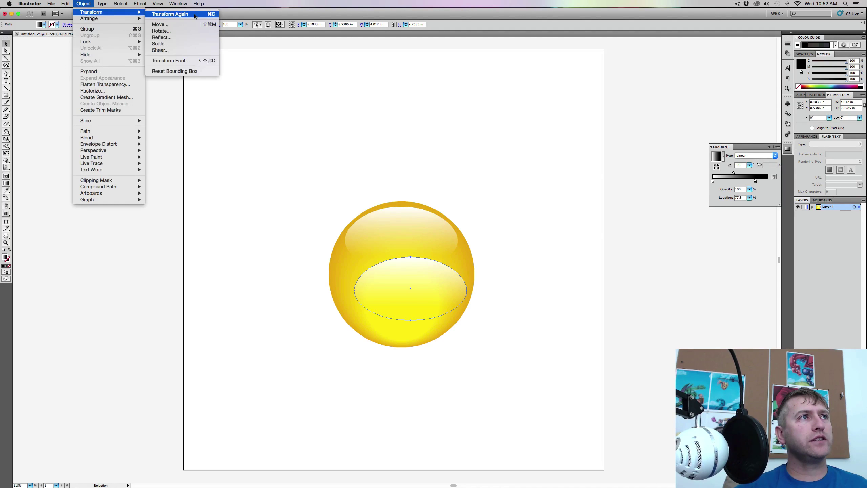
left_click(177, 32)
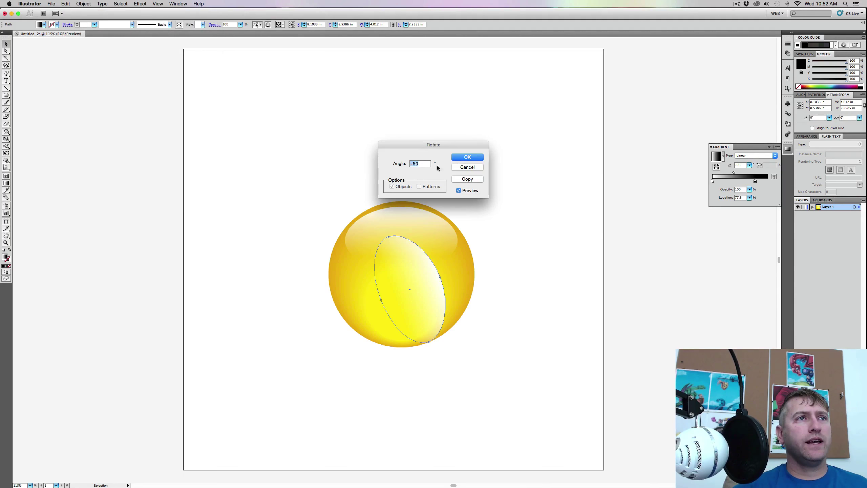
key("Down")
key("Down")
key("Down")
key("Down")
key("Down")
key("Down")
key("Down")
key("Down")
key("Down")
key("Down")
key("Down")
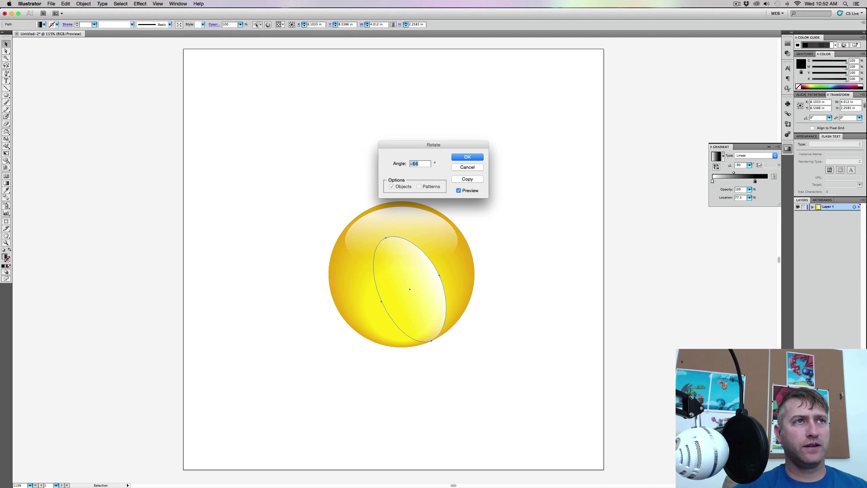
key("Down")
key("Down")
key("Down")
key("Down")
key("Down")
key("Down")
key("Down")
key("Down")
key("Down")
key("Down")
key("Down")
key("Down")
key("Down")
key("Down")
key("Down")
key("Down")
key("Down")
key("Down")
key("Down")
key("Down")
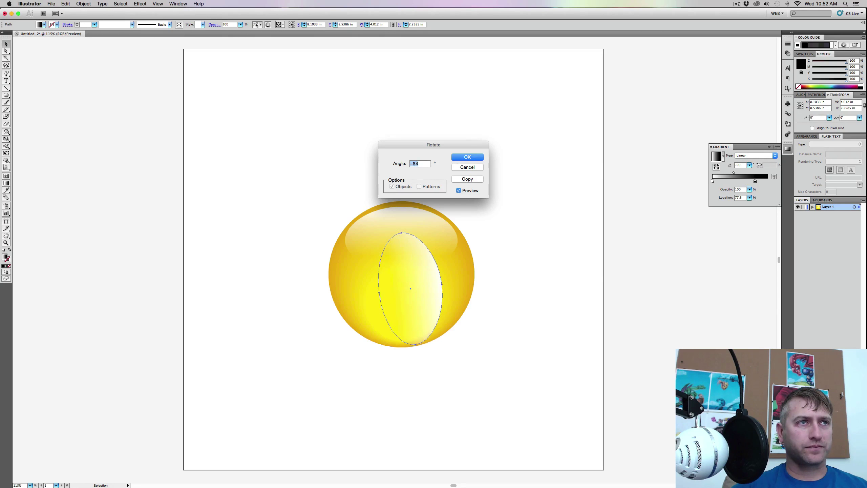
key("Down")
key("Down")
key("Down")
key("Down")
key("Down")
key("Down")
key("Down")
key("Down")
key("Down")
key("Down")
key("Down")
key("Down")
key("Down")
key("Down")
key("Down")
key("Down")
key("Down")
key("Down")
key("Down")
key("Down")
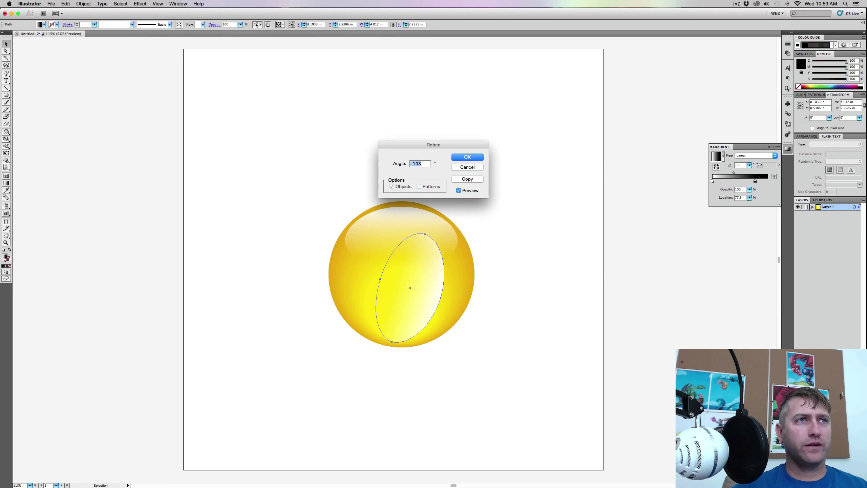
key("Down")
key("Down")
key("Down")
key("Down")
key("Down")
key("Down")
key("Down")
key("Down")
key("Down")
key("Down")
key("Down")
key("Down")
key("Down")
key("Down")
key("Down")
key("Down")
key("Down")
key("Down")
key("Down")
key("Down")
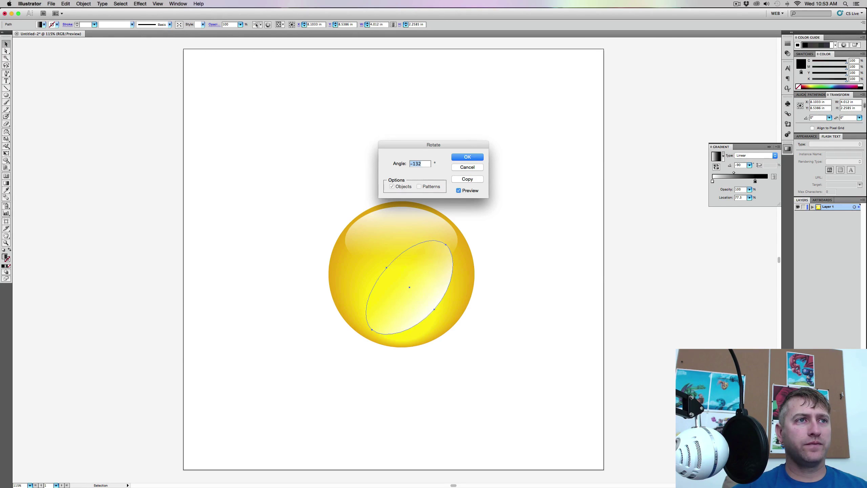
key("Down")
key("Down")
key("Down")
key("Down")
key("Down")
key("Down")
key("Down")
key("Down")
key("Down")
key("Down")
key("Down")
key("Down")
key("Down")
key("Down")
key("Down")
key("Down")
key("Down")
key("Down")
key("Down")
key("Down")
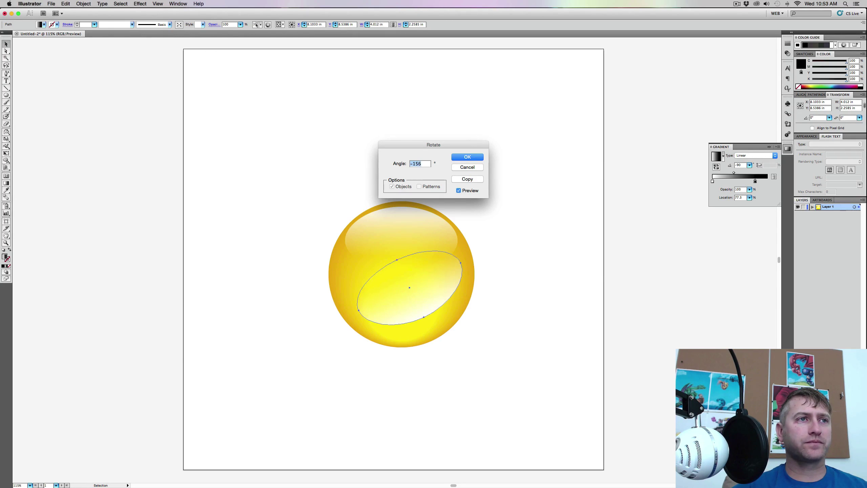
key("Down")
key("Down")
key("Down")
key("Down")
key("Down")
key("Down")
key("Down")
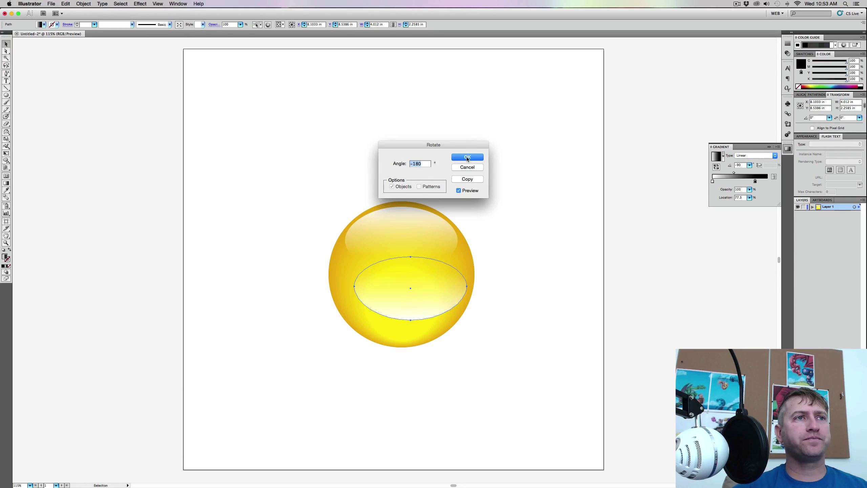
left_click(467, 158)
left_click_drag(439, 280, 430, 301)
left_click(520, 253)
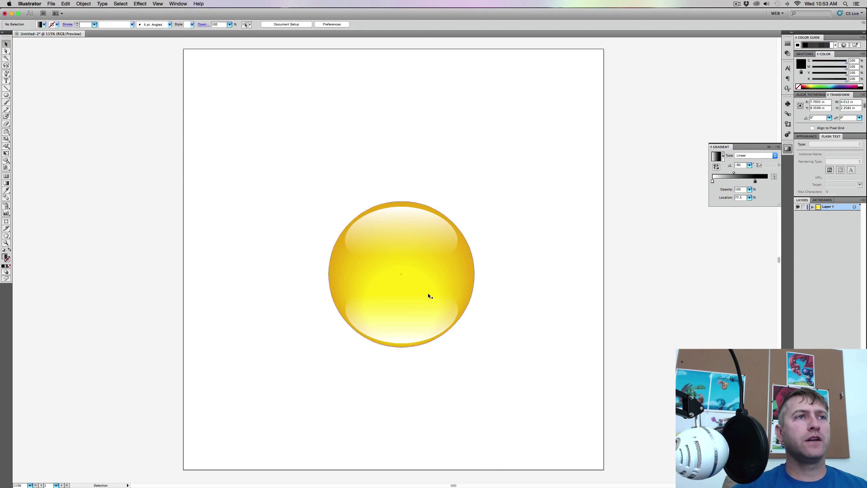
Step: Flatten the lower glow by dragging its top anchor down toward the sphere's bottom rim
left_click(422, 307)
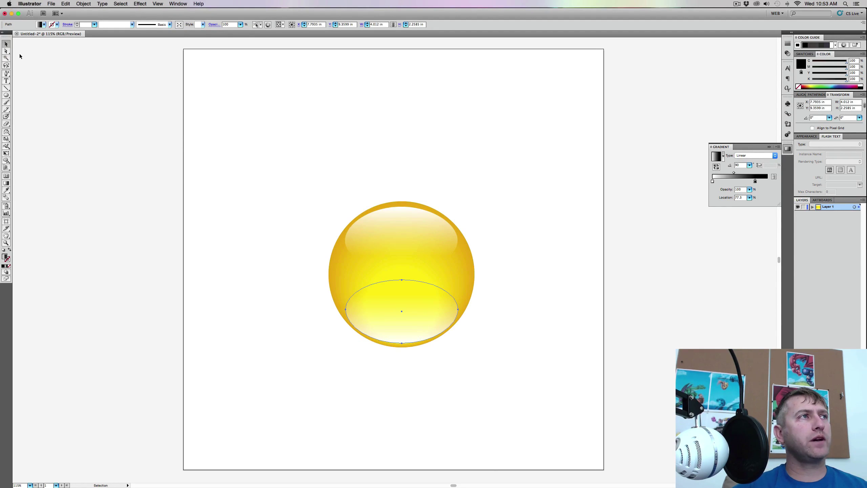
left_click(6, 51)
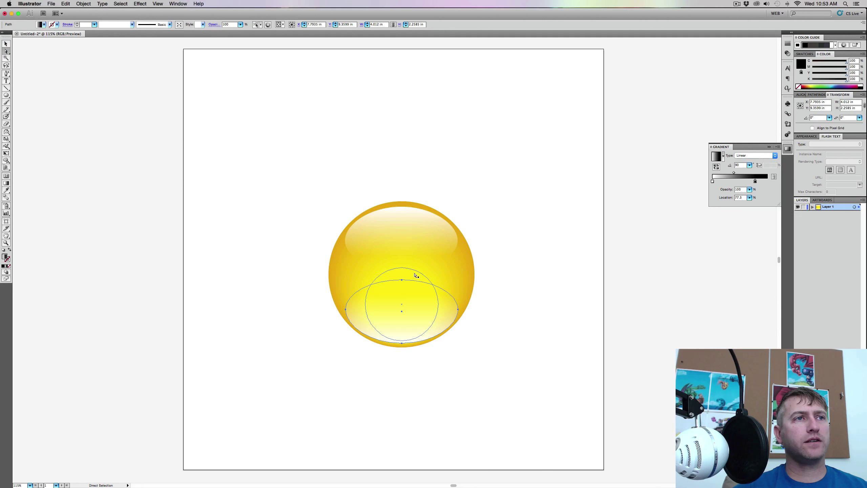
left_click_drag(402, 281, 403, 283)
left_click(538, 298)
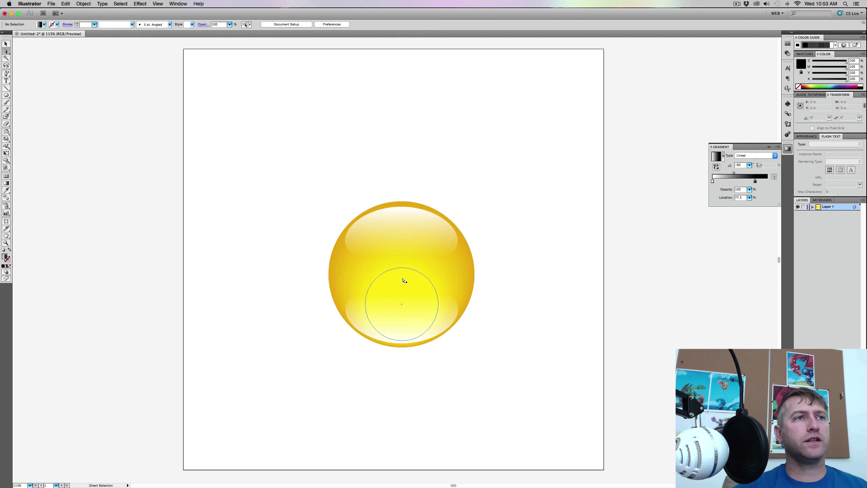
left_click_drag(402, 282, 400, 324)
left_click(514, 308)
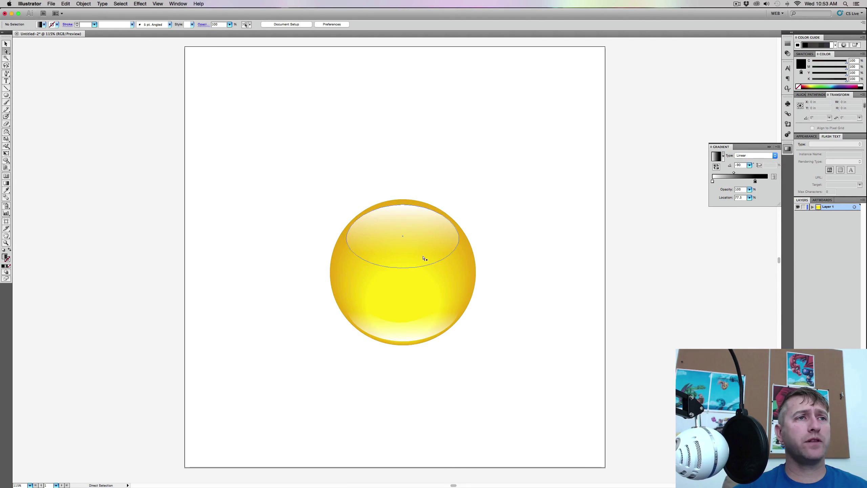
Step: Move the bottom glow's gradient stop to 54.6%
left_click(409, 337)
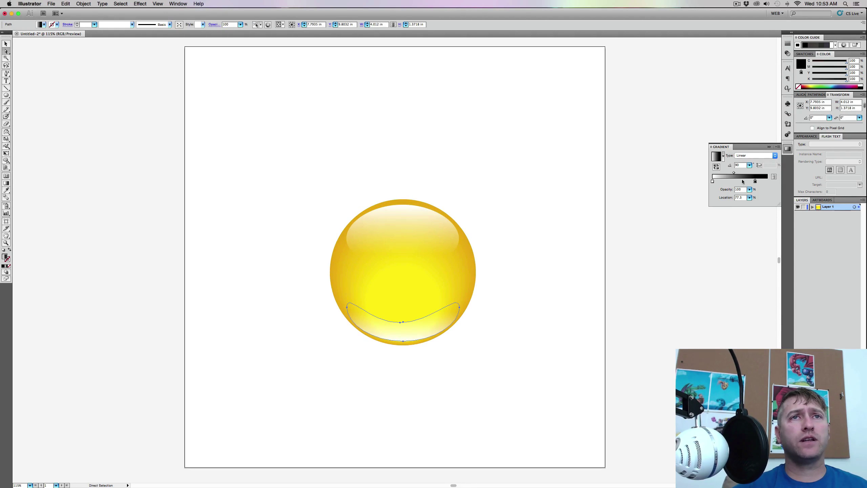
left_click_drag(754, 181, 742, 182)
left_click(575, 263)
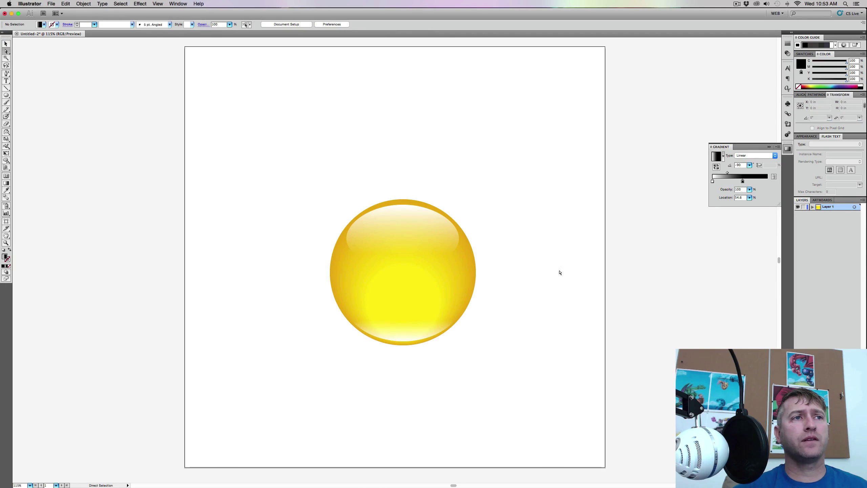
Step: Lower the bottom glow's opacity to 72% in the Transparency panel
left_click(459, 317)
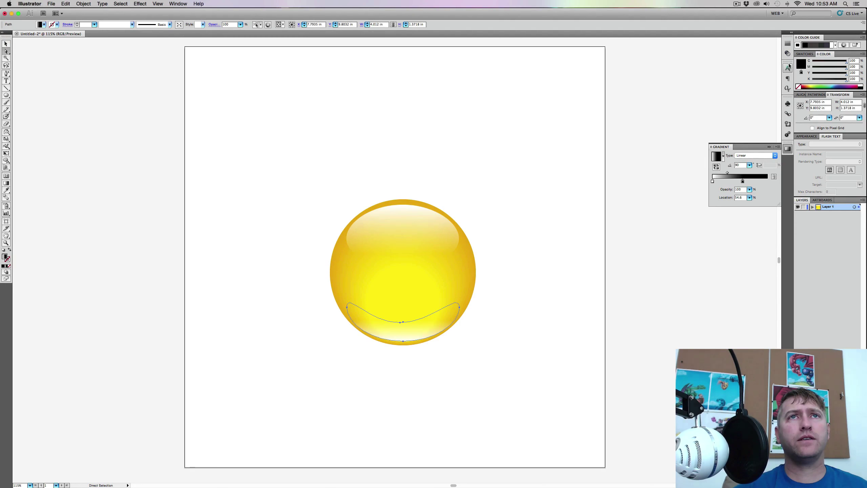
left_click(787, 53)
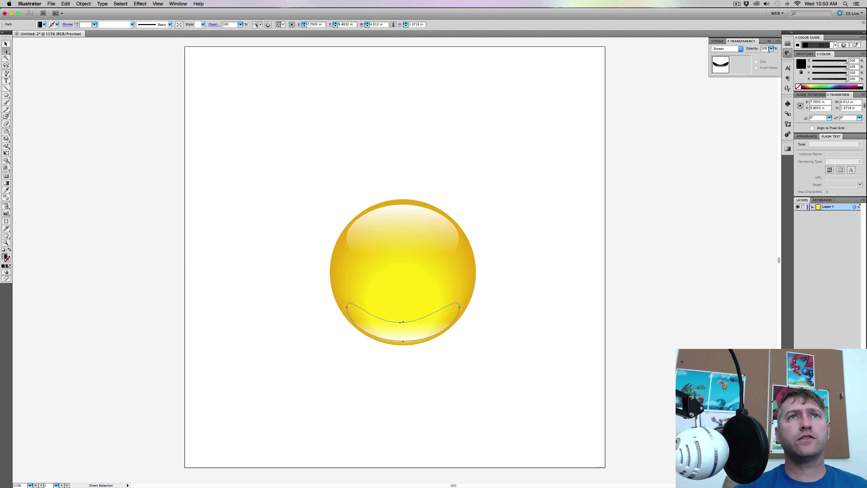
left_click(771, 48)
left_click_drag(763, 56, 761, 55)
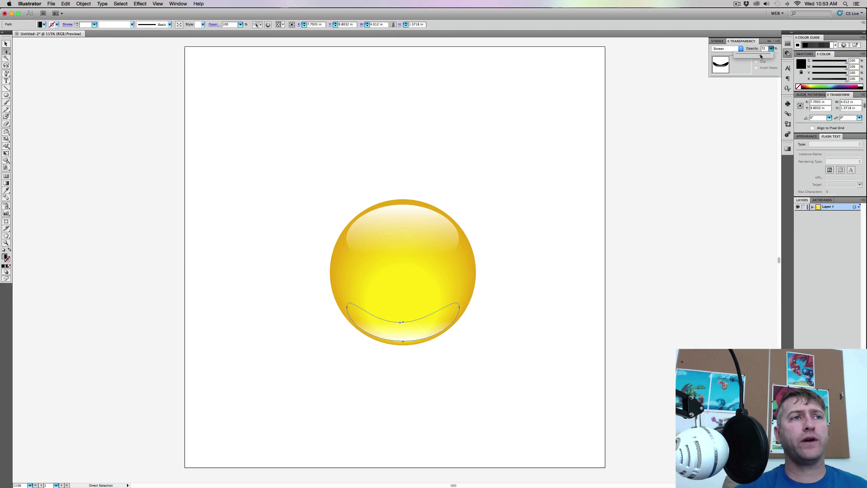
left_click(574, 281)
left_click(574, 281)
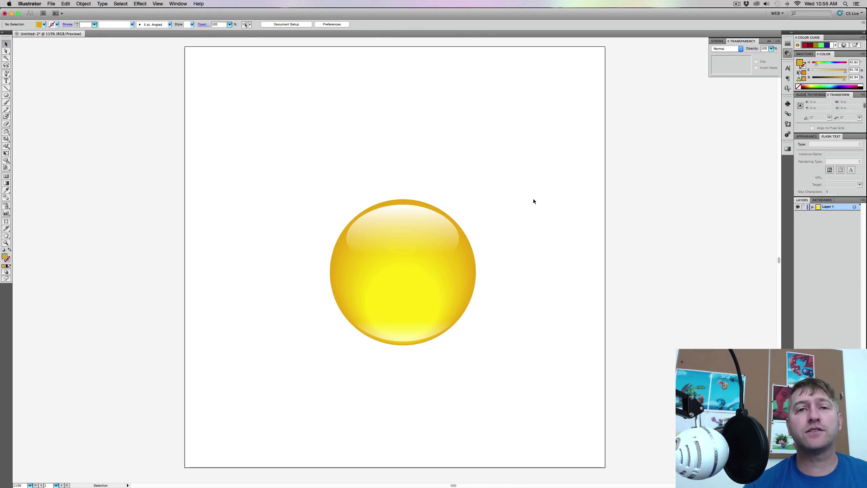
left_click_drag(533, 202, 343, 357)
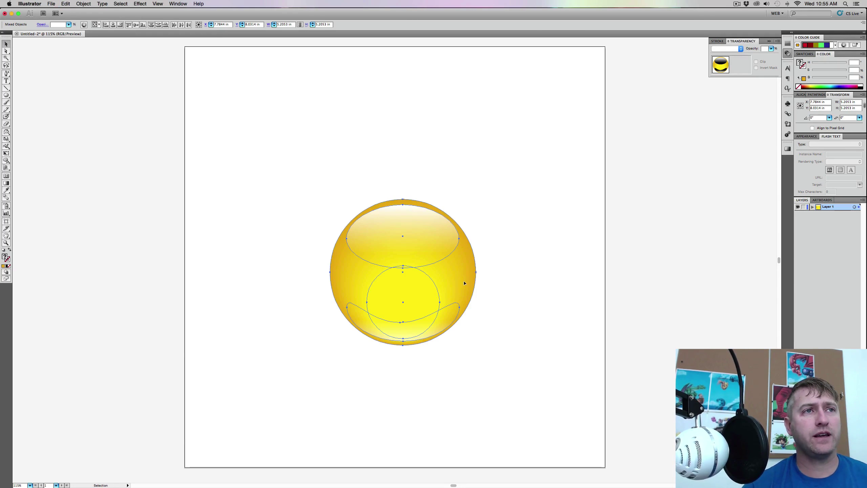
Step: Duplicate the glossy yellow sphere to the right of the original
left_click_drag(465, 284, 623, 275)
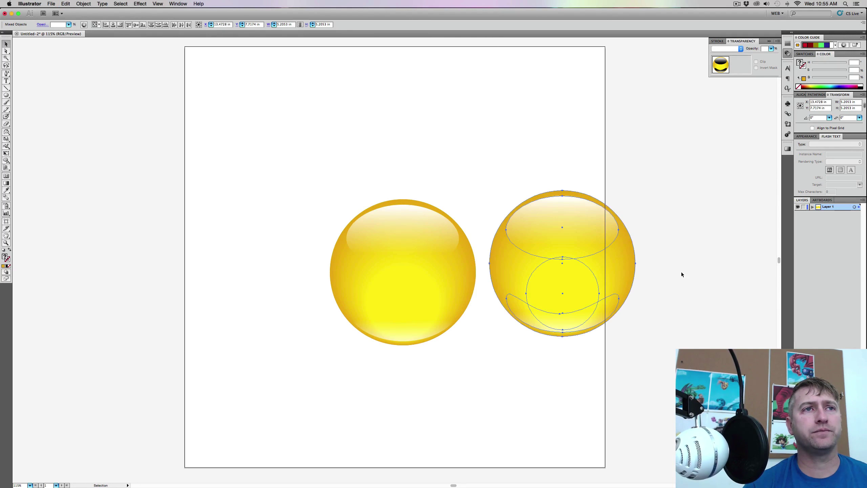
left_click(680, 269)
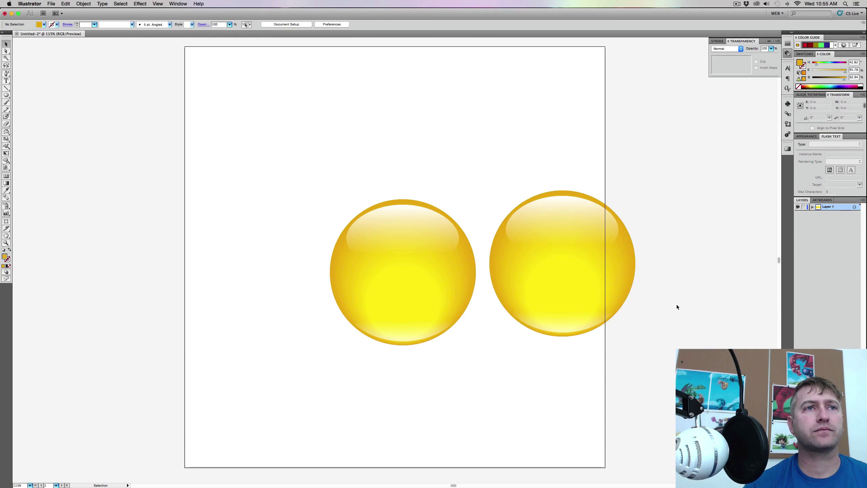
left_click(630, 275)
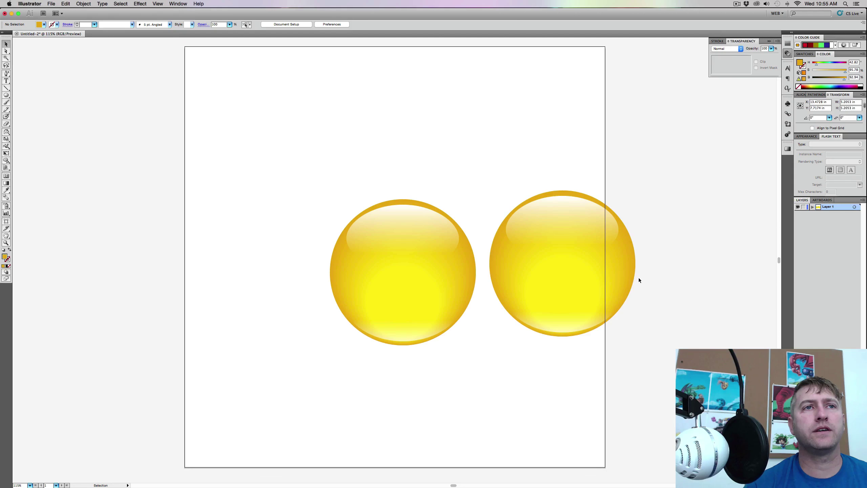
Step: Release the copy's blend into separate gold and yellow circles and select the outer circle
left_click_drag(654, 282, 576, 289)
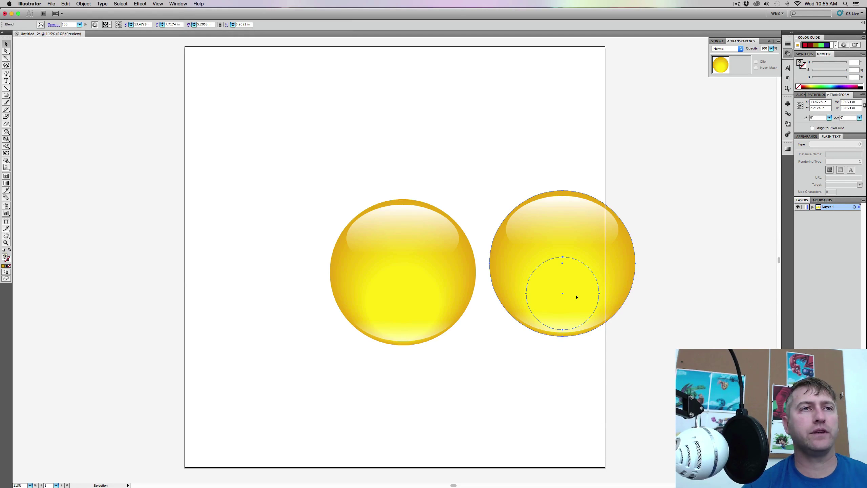
left_click(84, 3)
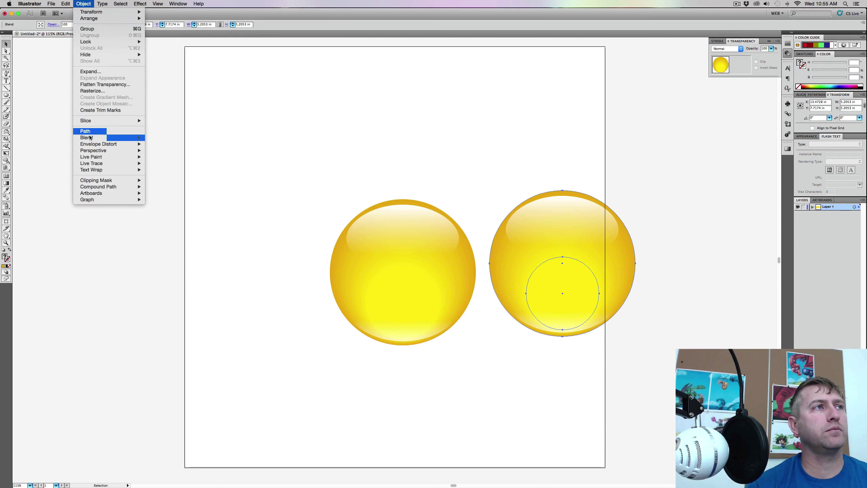
left_click(160, 144)
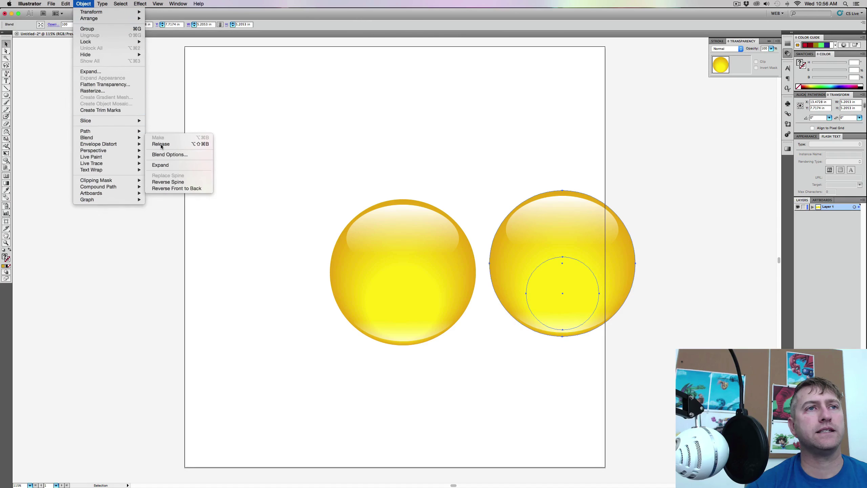
left_click(513, 143)
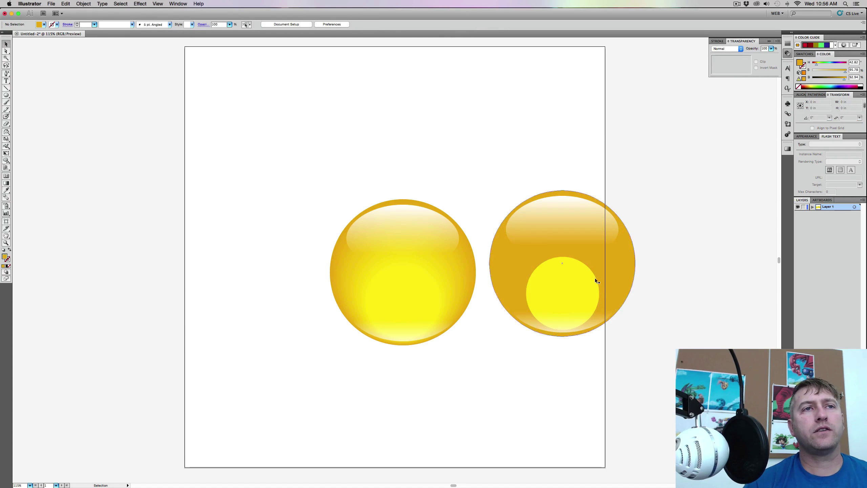
left_click(624, 284)
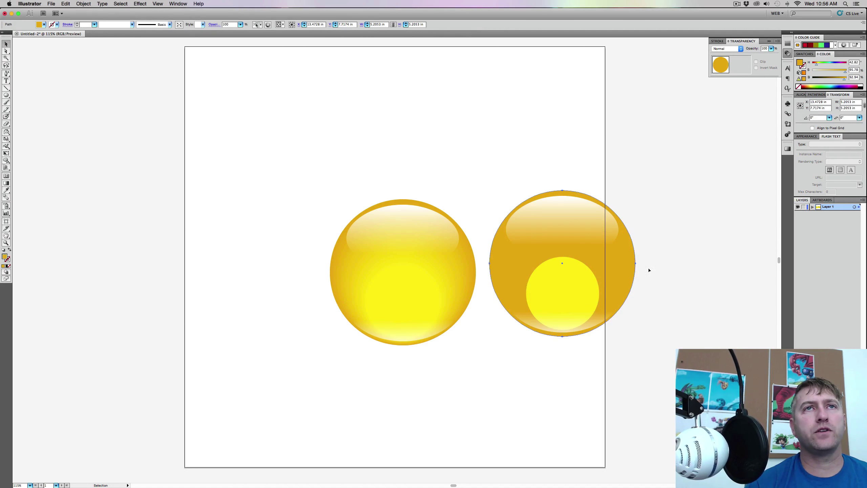
Step: Fill the right sphere's outer circle red and its inner circle a darker red
left_click(807, 85)
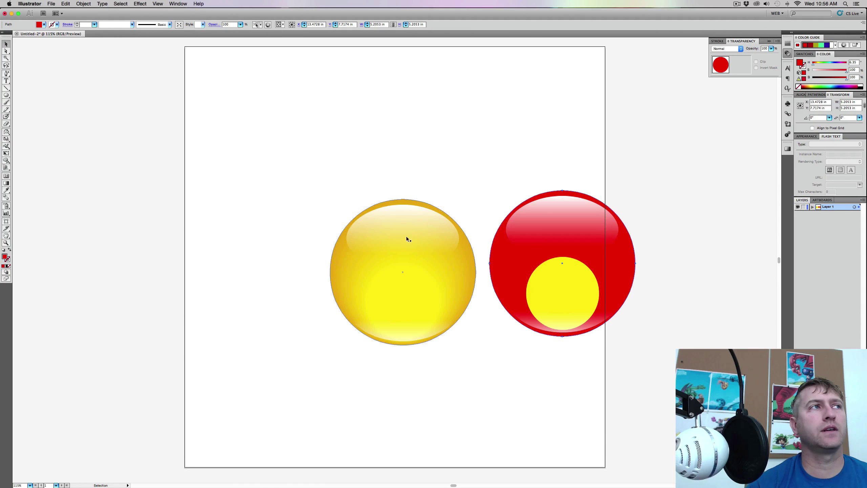
left_click(584, 281)
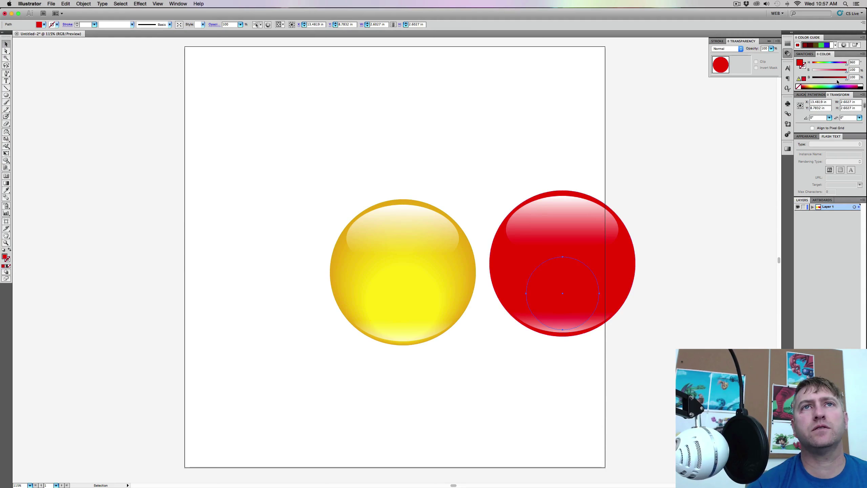
left_click_drag(845, 79, 842, 80)
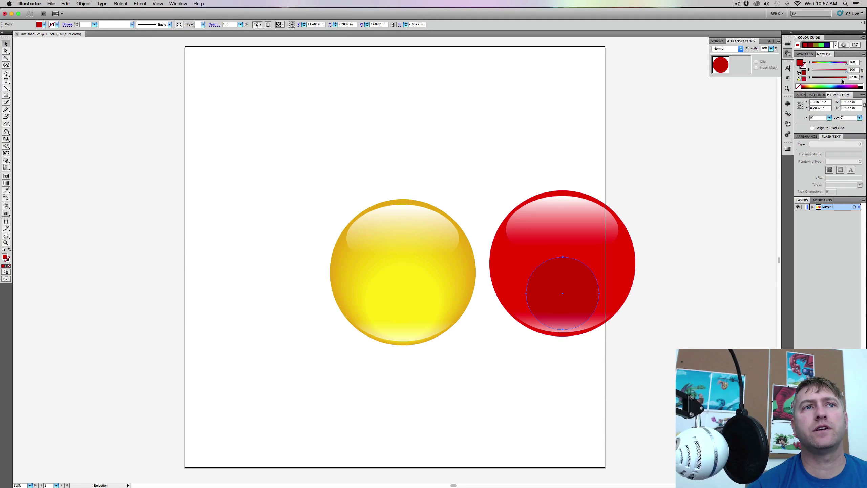
left_click_drag(845, 66, 808, 67)
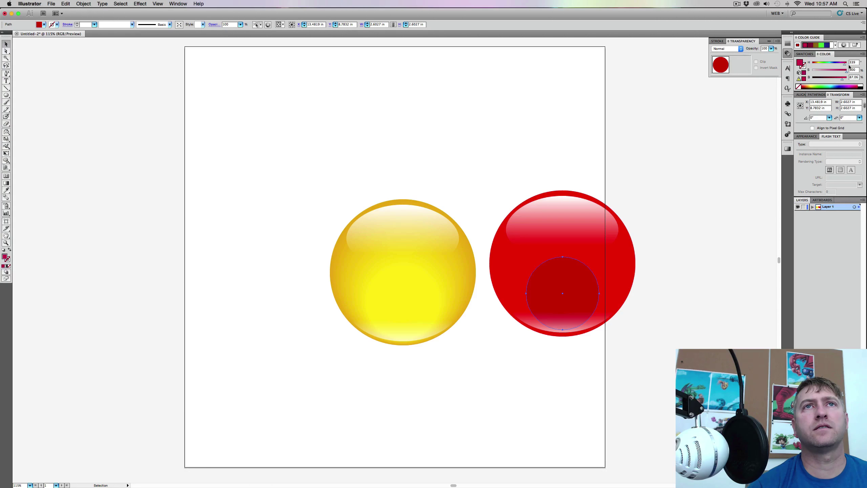
left_click(652, 296)
left_click(596, 299)
Step: Blend the two red circles back into a shaded glossy ball
left_click_drag(656, 269, 577, 277)
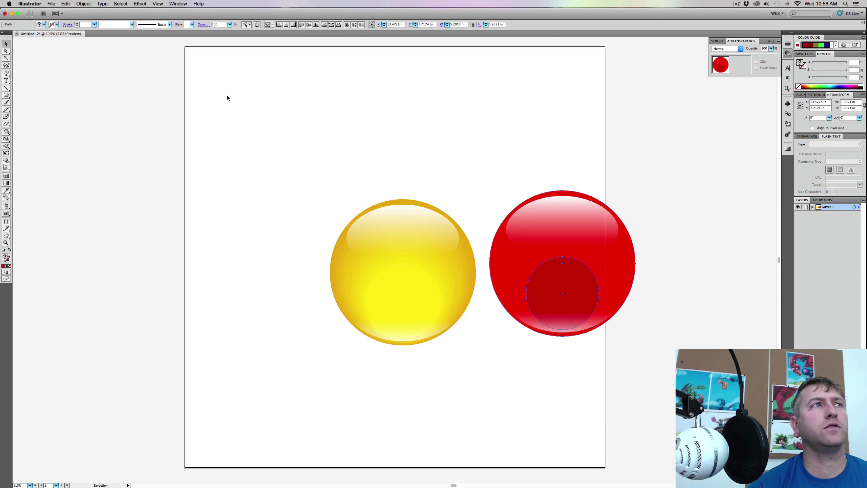
left_click(83, 4)
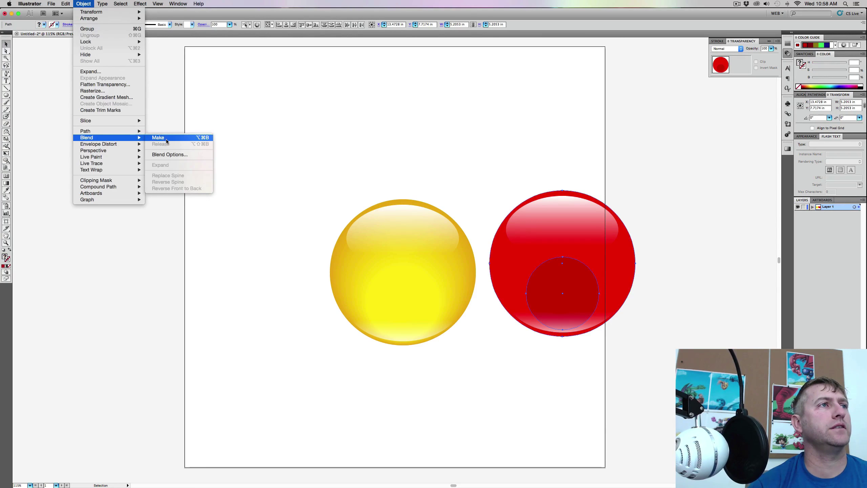
mouse_move(130, 137)
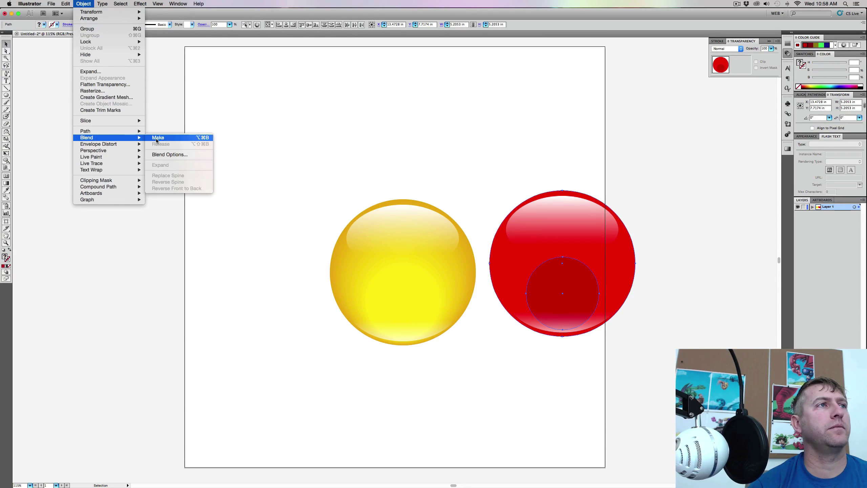
left_click(199, 138)
left_click(621, 163)
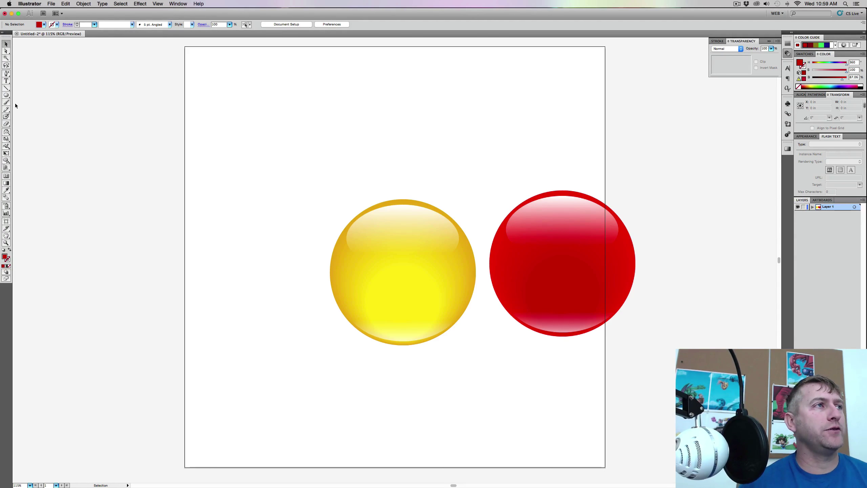
Step: Draw a small black circle on the yellow sphere's upper left as an eye
left_click(6, 95)
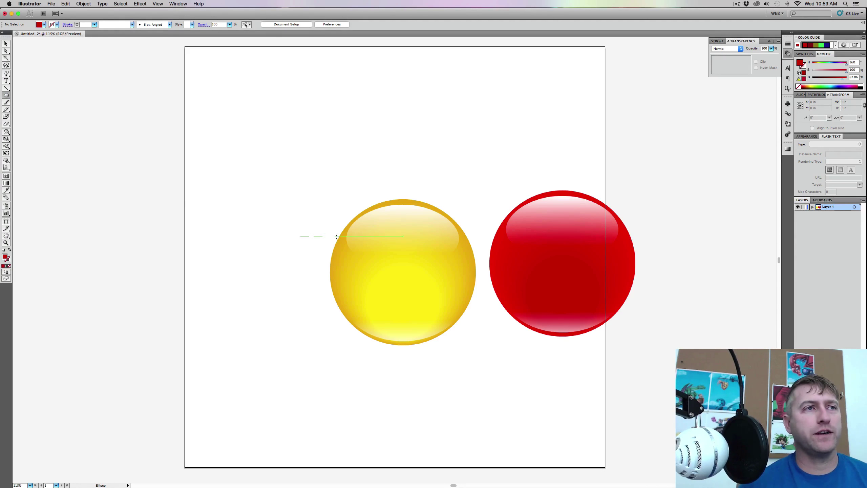
left_click_drag(355, 244, 384, 272)
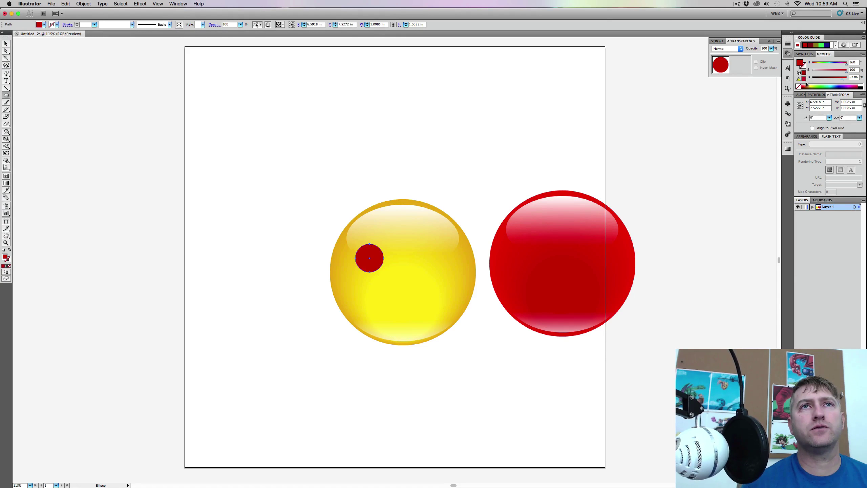
left_click_drag(829, 81, 812, 79)
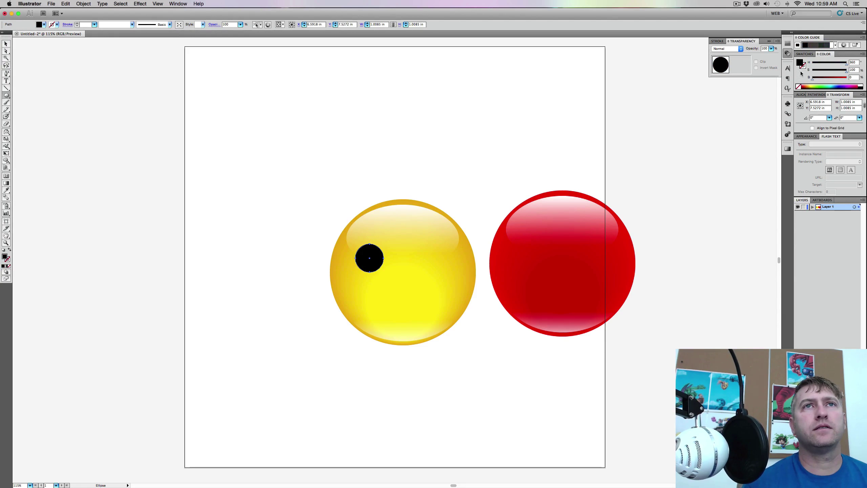
Step: Give the eye circle a radial gradient with a brown dark stop
left_click(787, 149)
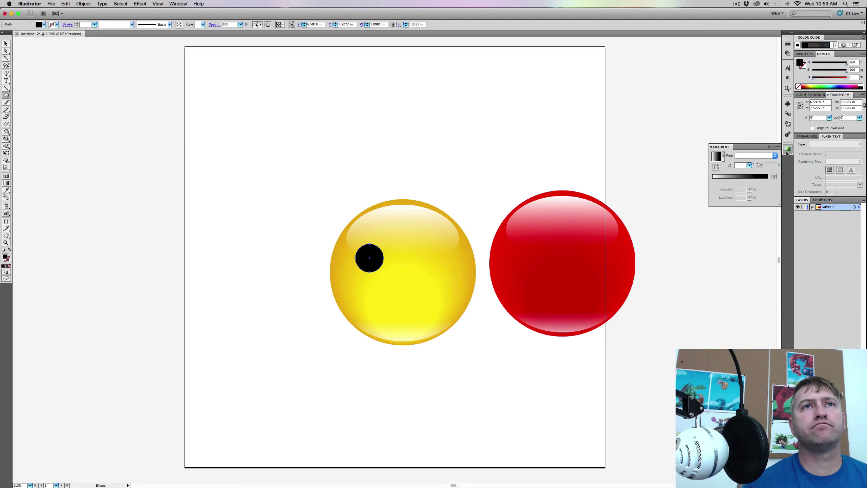
left_click(753, 180)
double_click(755, 182)
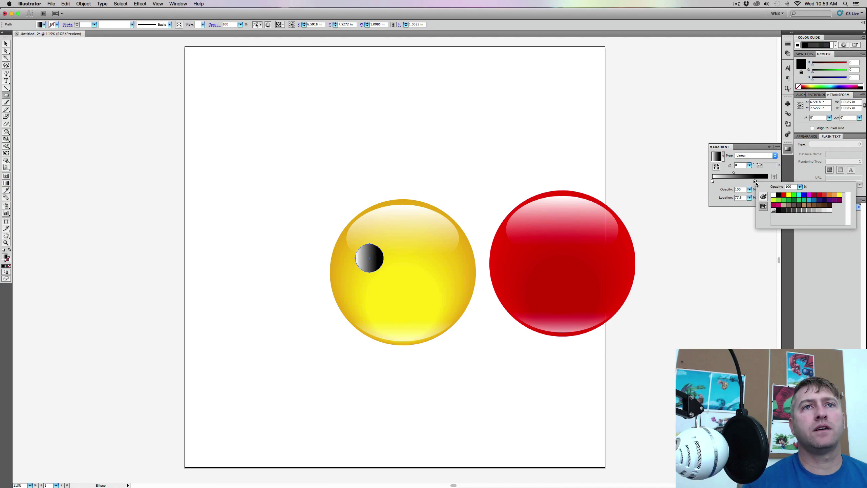
left_click(808, 206)
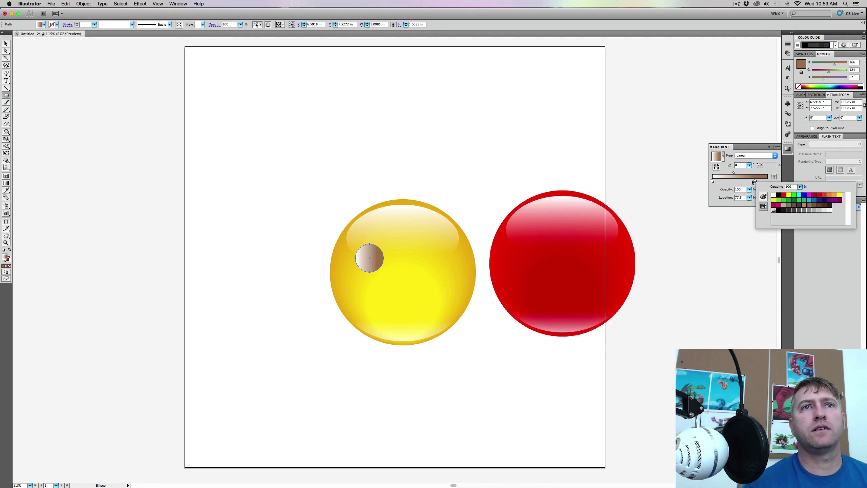
left_click(774, 155)
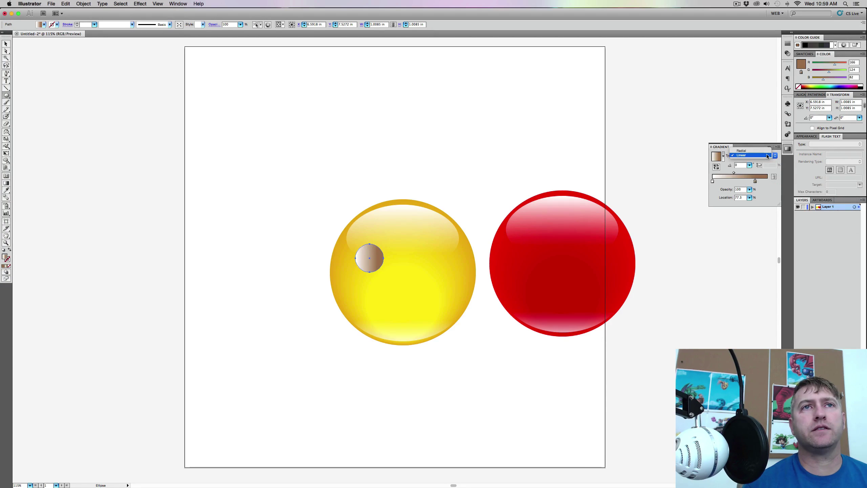
left_click(764, 151)
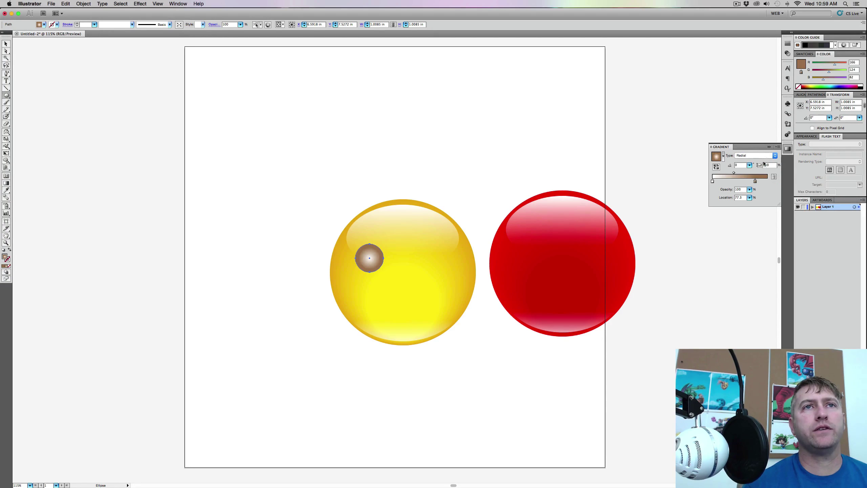
Step: Recolour the white gradient stop to a dark brown using the HSB sliders
double_click(712, 182)
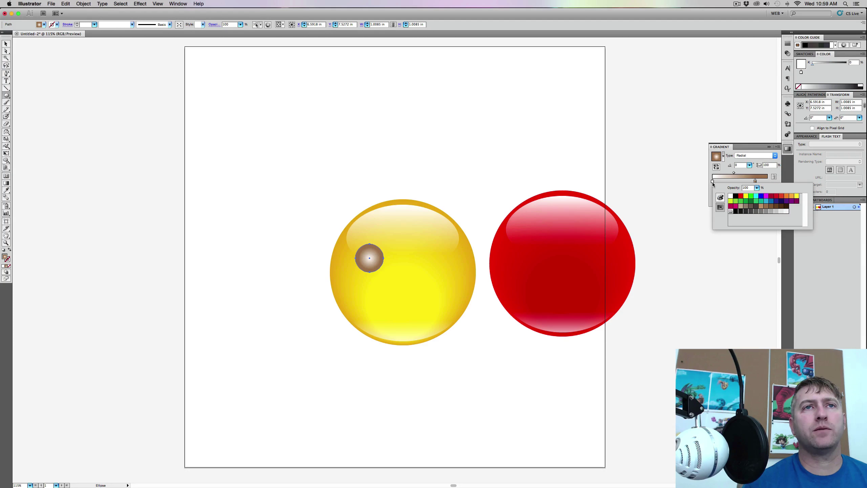
left_click(772, 197)
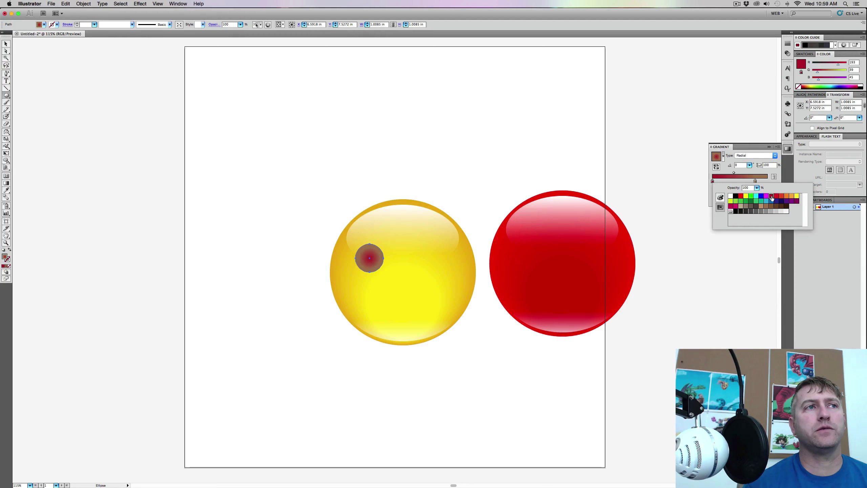
left_click(767, 207)
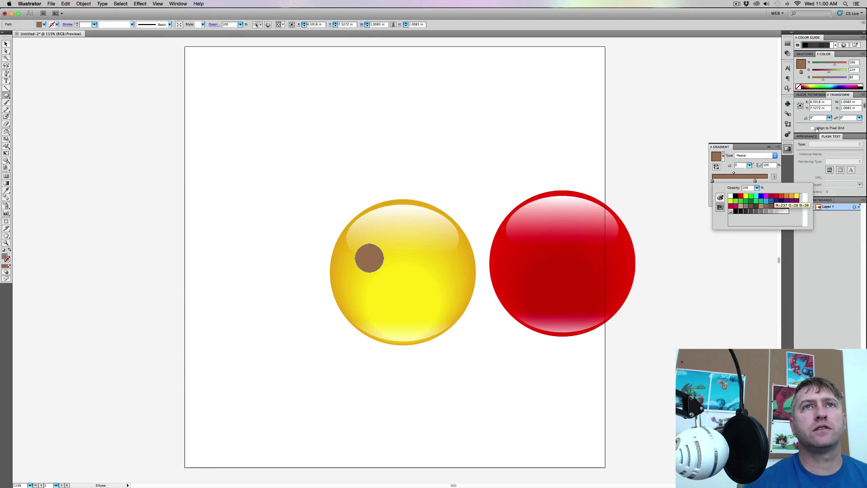
left_click(860, 52)
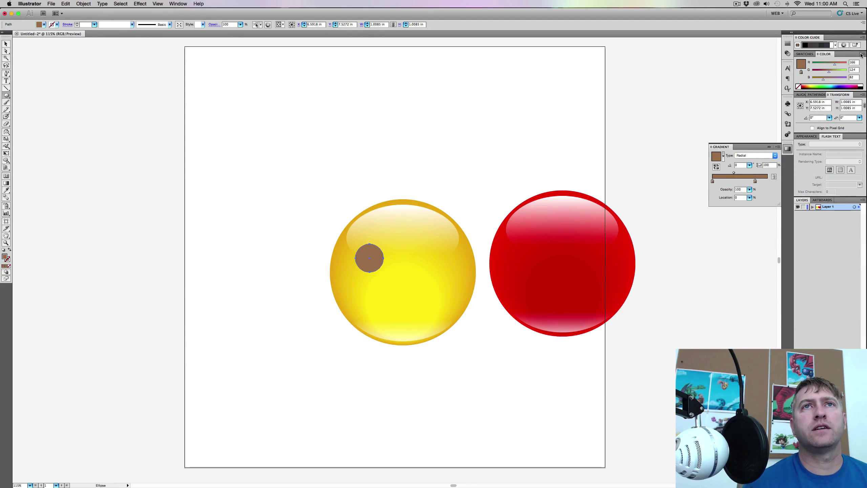
left_click(860, 54)
left_click(831, 79)
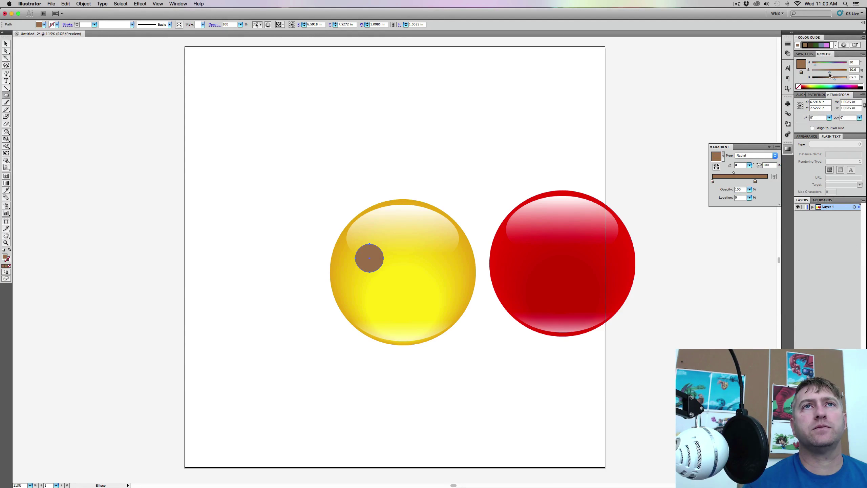
left_click_drag(833, 79, 821, 79)
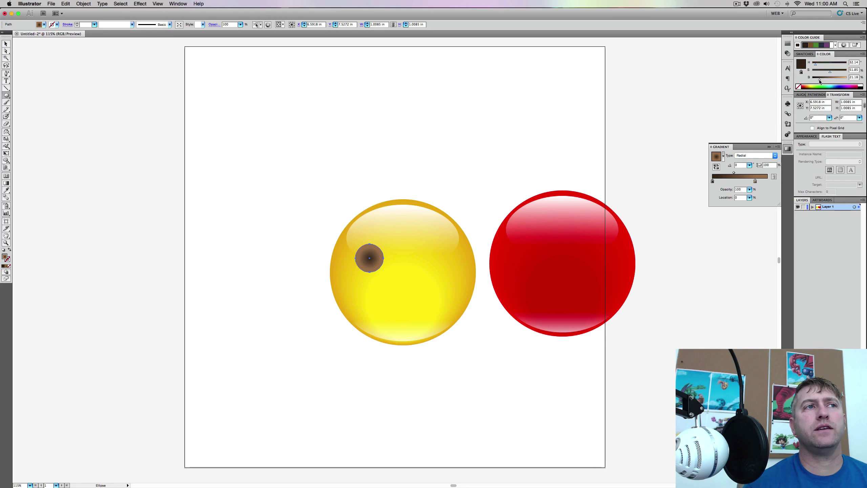
left_click_drag(820, 81, 837, 71)
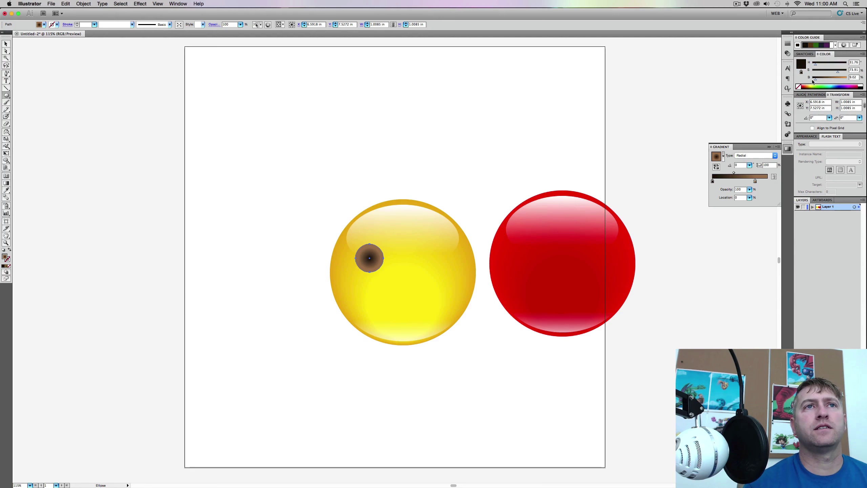
Step: Give the brown eye a 1 pt yellow outline
left_click(5, 44)
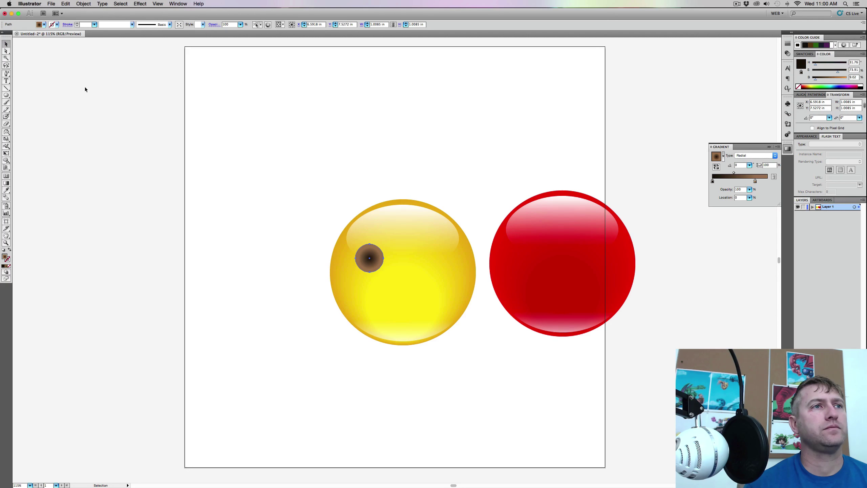
left_click(203, 124)
left_click(373, 262)
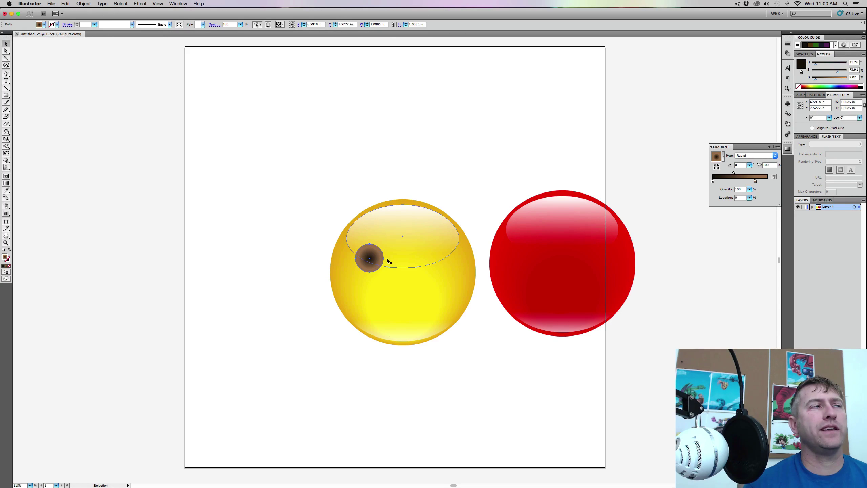
left_click(54, 26)
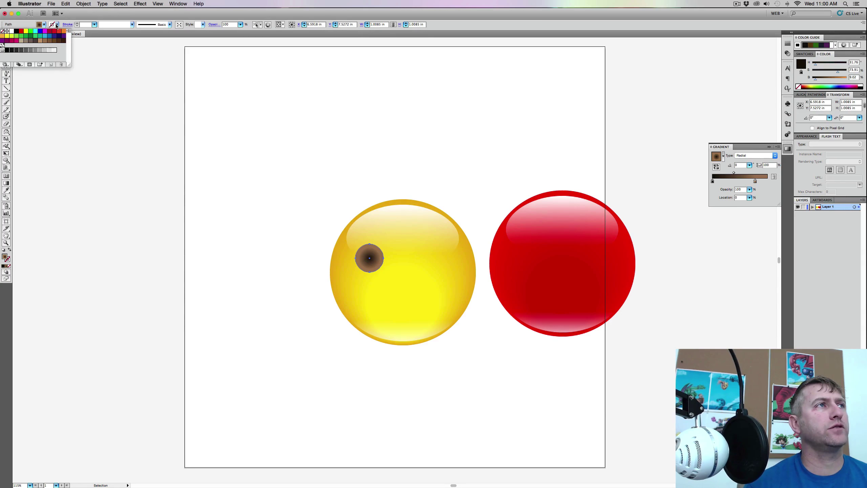
left_click(27, 32)
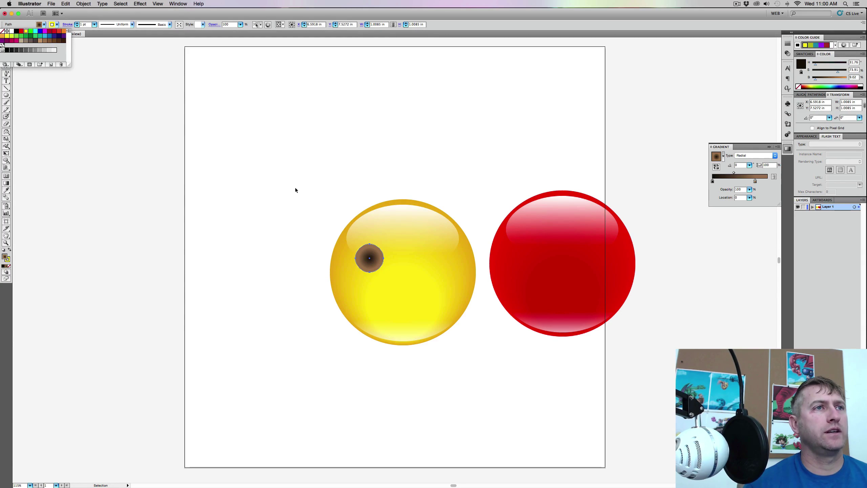
left_click(84, 25)
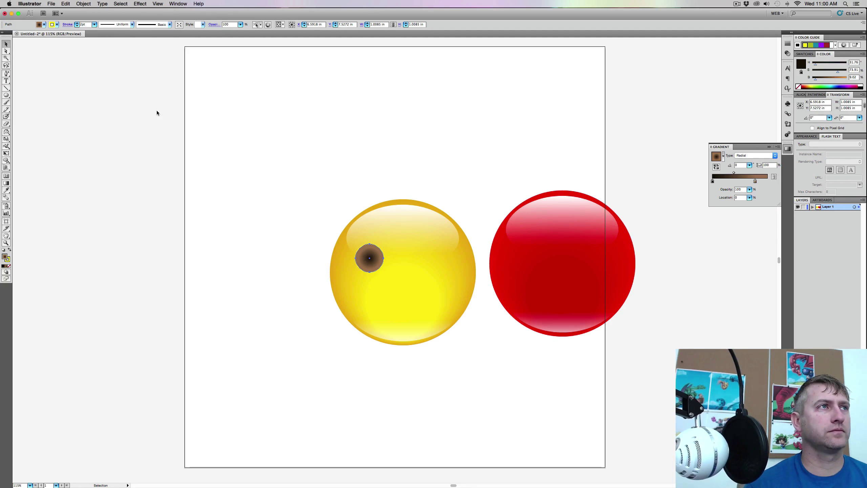
Step: Move the eye slightly down and to the right inside the yellow ball
left_click(213, 180)
left_click(383, 257)
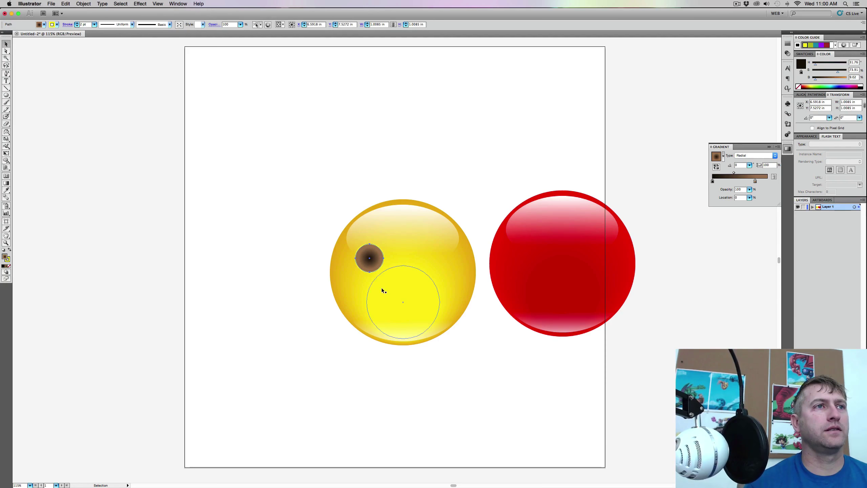
left_click_drag(377, 258, 383, 265)
left_click(311, 268)
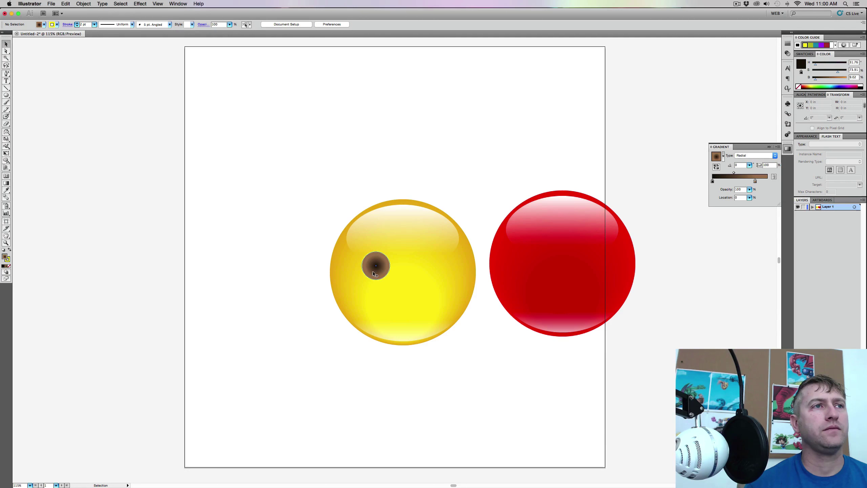
Step: Shift the eye gradient's colour stops to shrink the dark centre
left_click(380, 273)
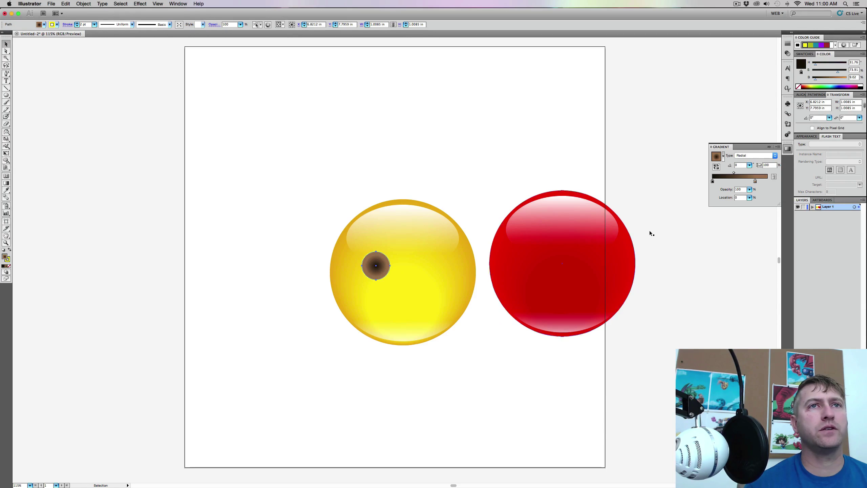
left_click_drag(745, 181, 701, 184)
left_click(570, 160)
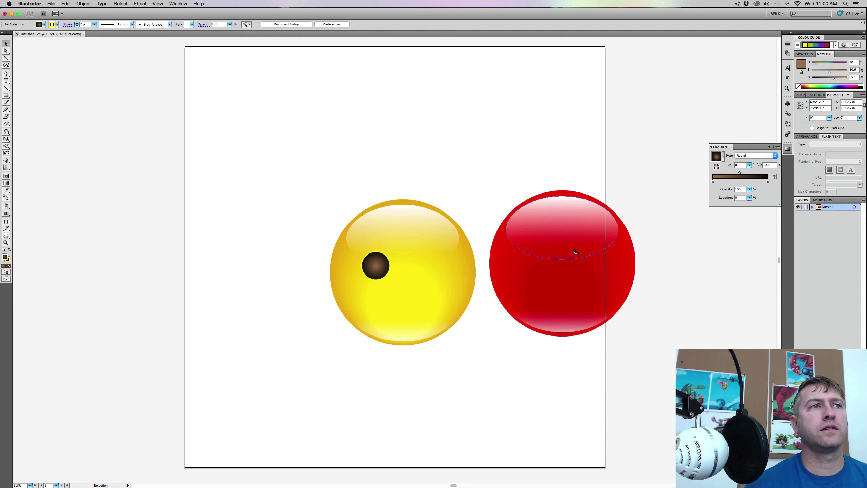
left_click(381, 271)
left_click_drag(712, 182, 724, 181)
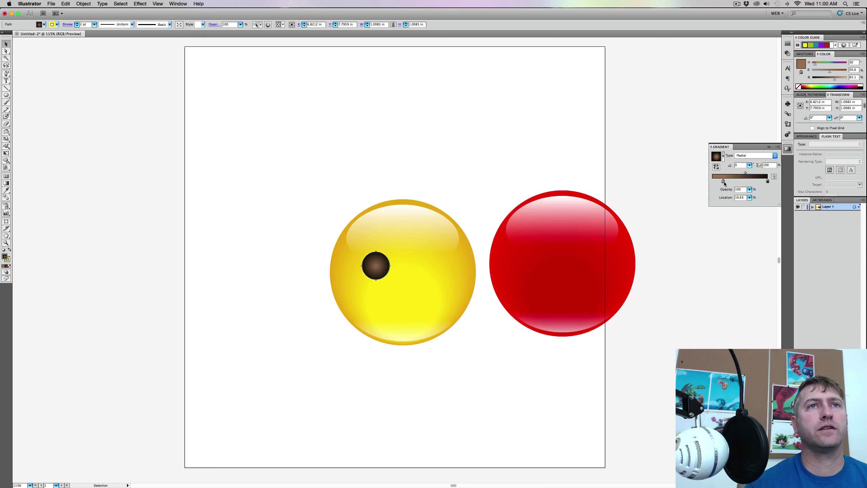
Step: Raise the HSB brightness of the outer gradient stop to a lighter brown
double_click(767, 181)
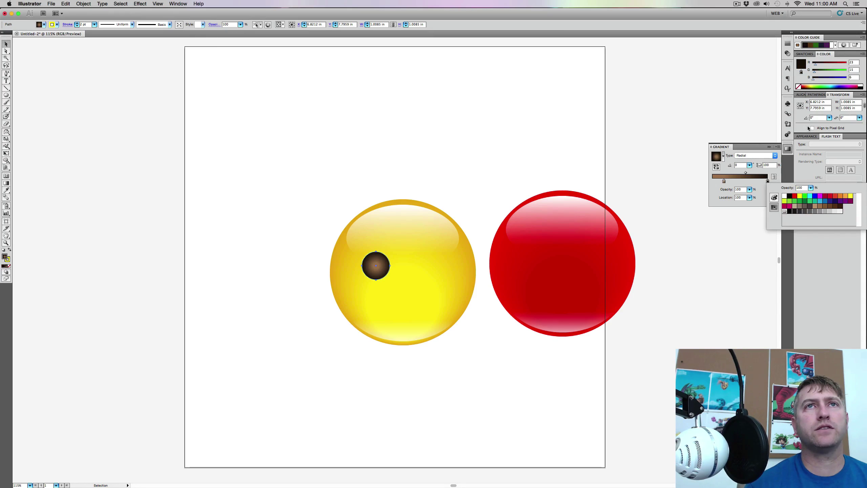
left_click(863, 55)
left_click(825, 79)
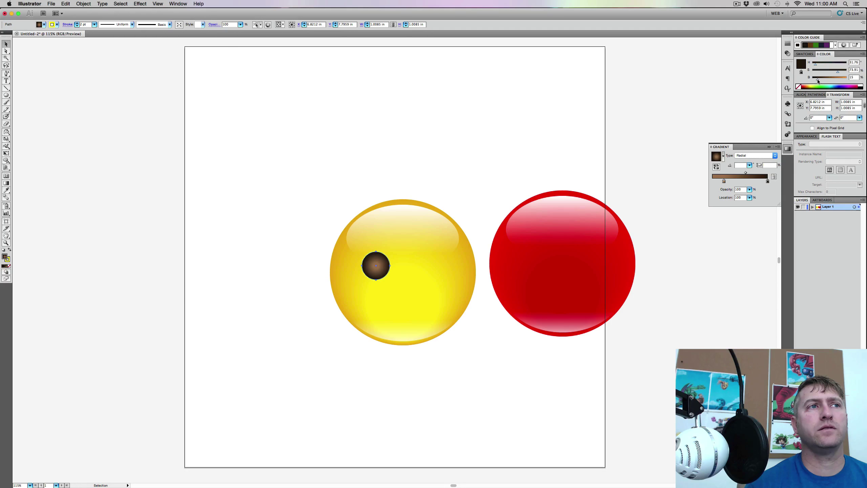
left_click_drag(819, 80, 824, 81)
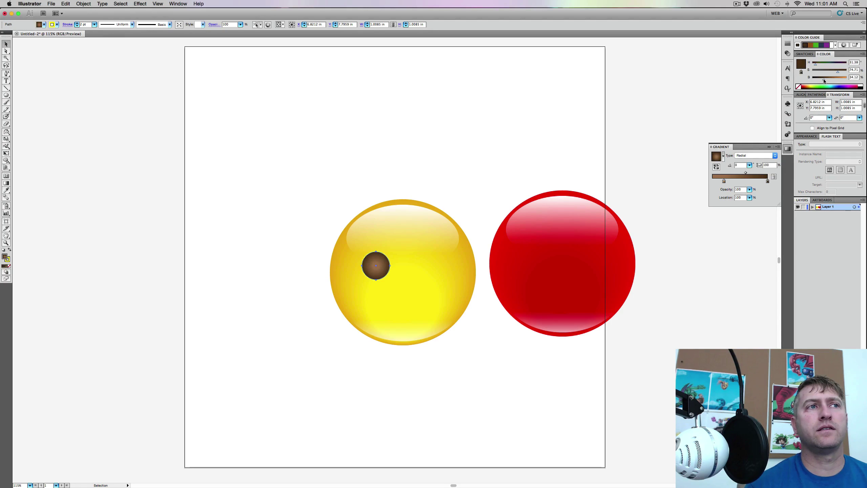
left_click(694, 107)
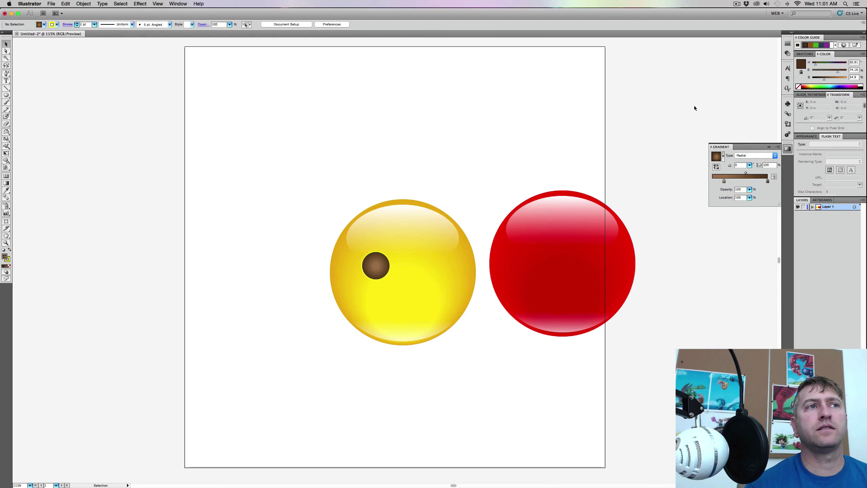
Step: Duplicate the eye to the right as the second eye
left_click(376, 268)
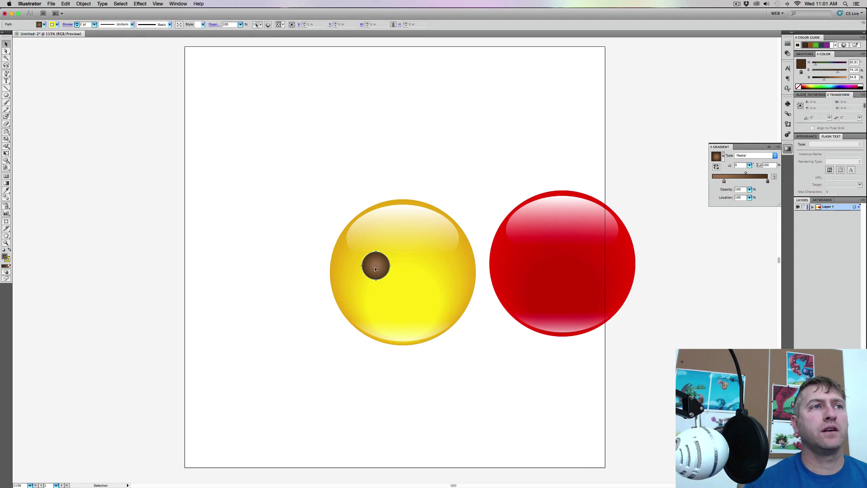
key("a")
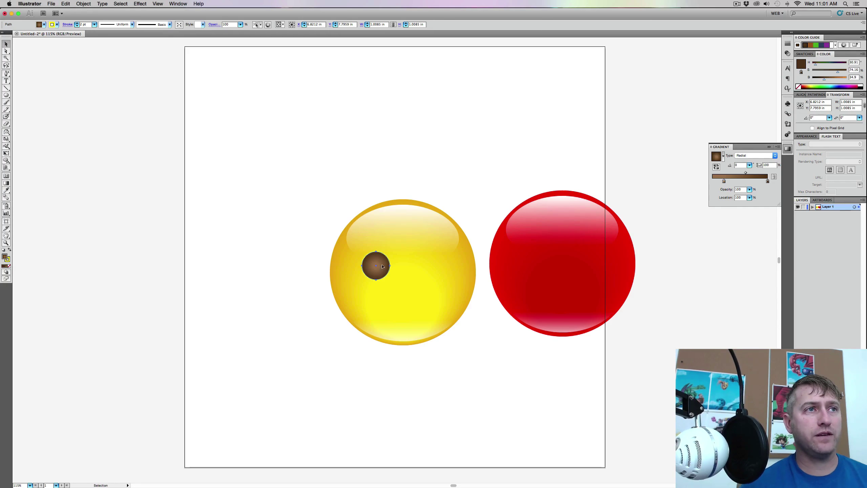
left_click_drag(382, 266, 429, 267)
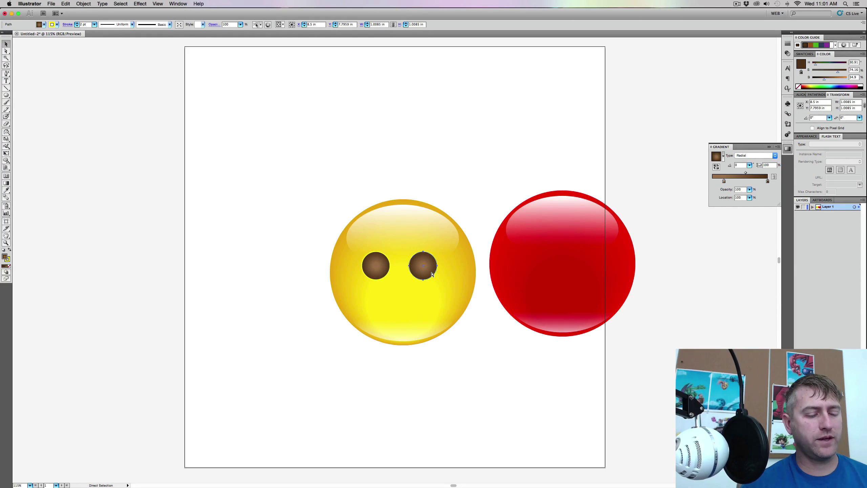
Step: Paste another eye copy and place it below the eyes as a mouth
key("super+c")
key("super+v")
left_click_drag(399, 273, 401, 319)
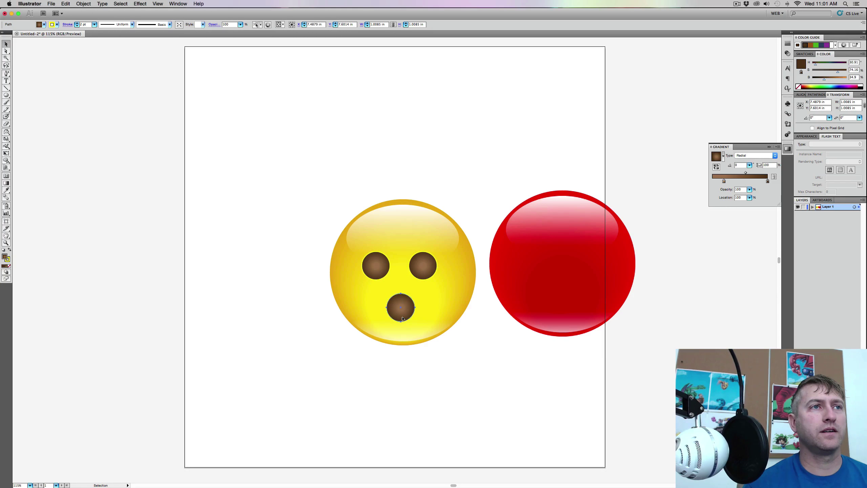
left_click(489, 374)
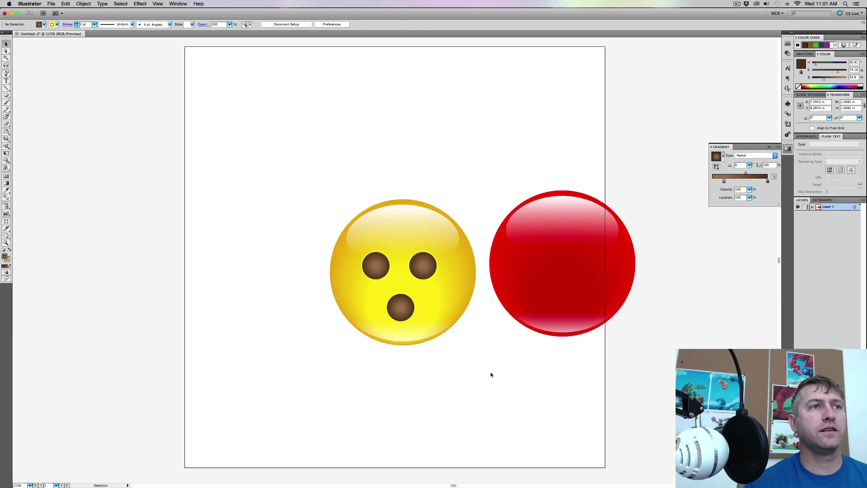
Step: Pull the mouth circle's top anchor down into a curved smile and nudge it right
left_click(411, 310)
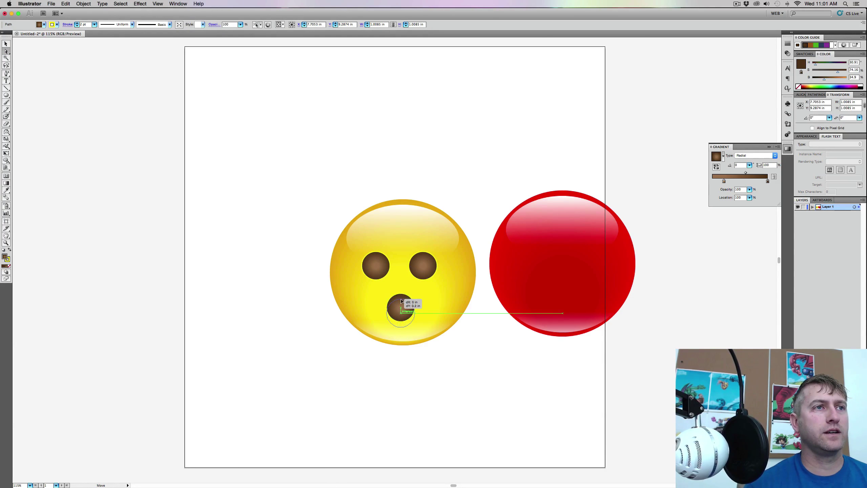
left_click(458, 380)
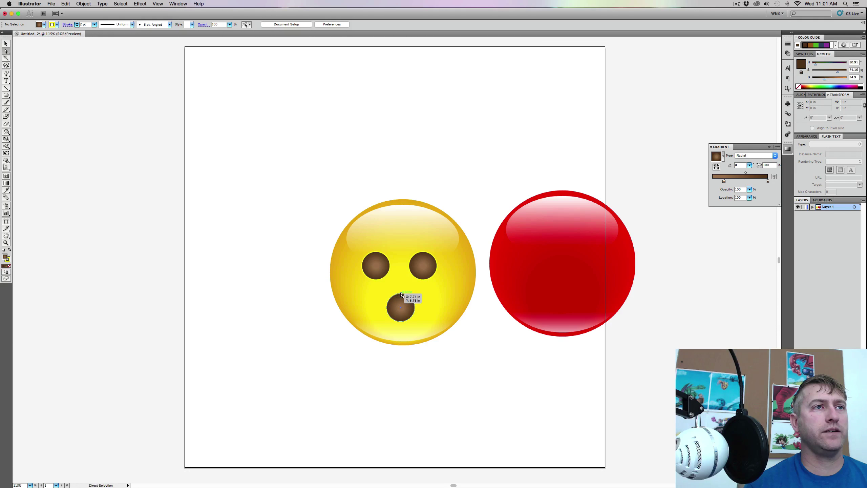
left_click_drag(401, 294, 475, 364)
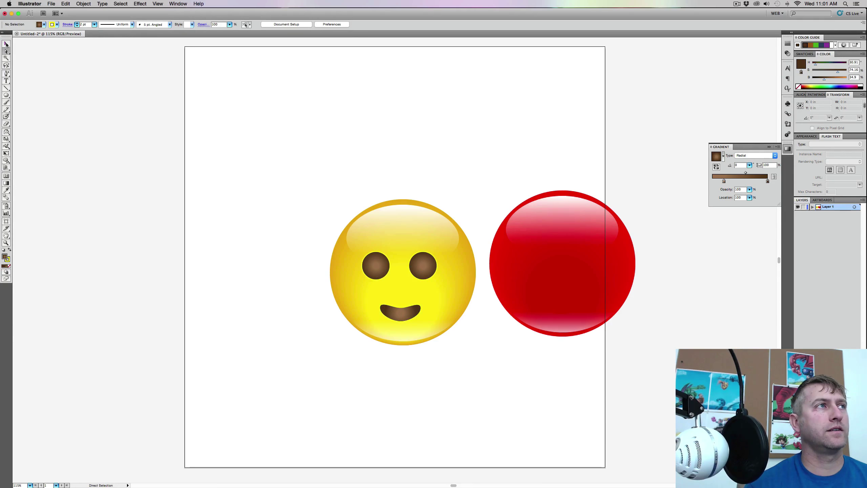
left_click(7, 44)
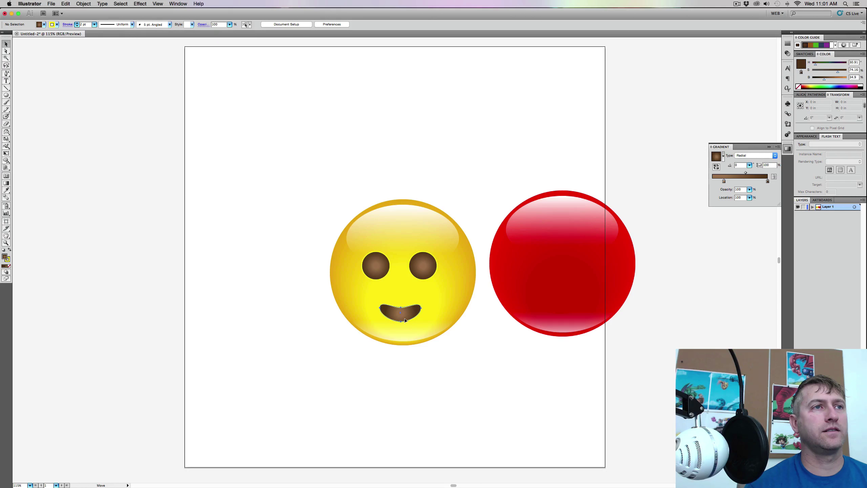
left_click_drag(405, 320, 403, 319)
left_click(310, 355)
left_click(352, 410)
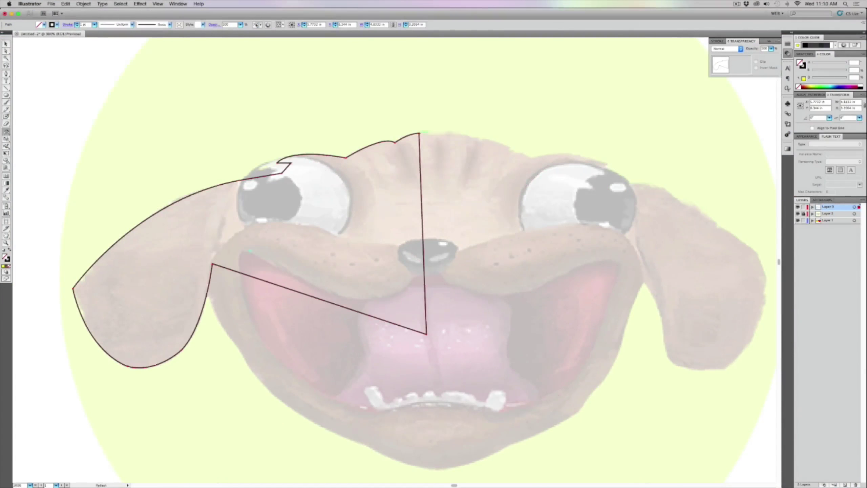
Step: Refine an anchor on the traced dog's ear outline and go to Object > Lock
left_click_drag(426, 333, 424, 323)
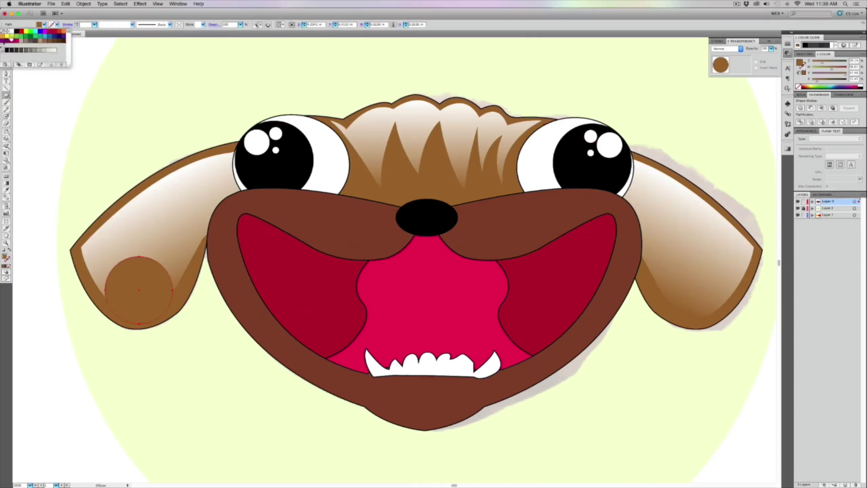
left_click(83, 4)
mouse_move(88, 42)
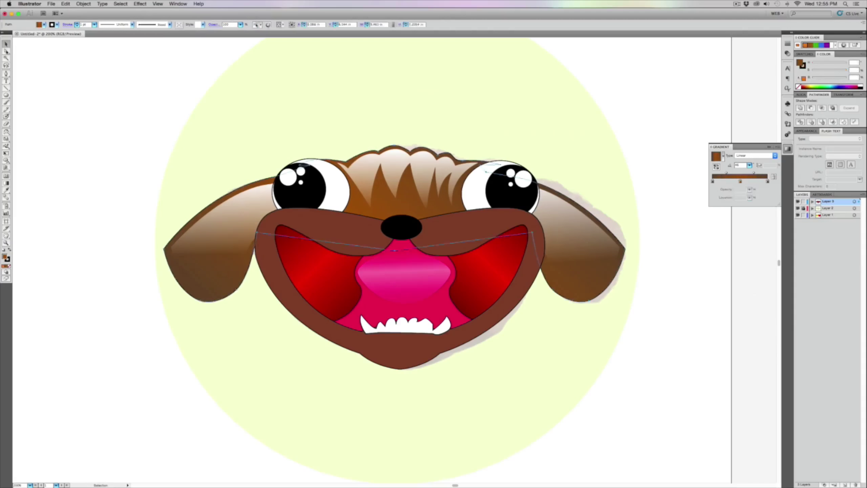
Step: Set the ears' gradient angle to -46
left_click(743, 165)
type("-46")
key("Return")
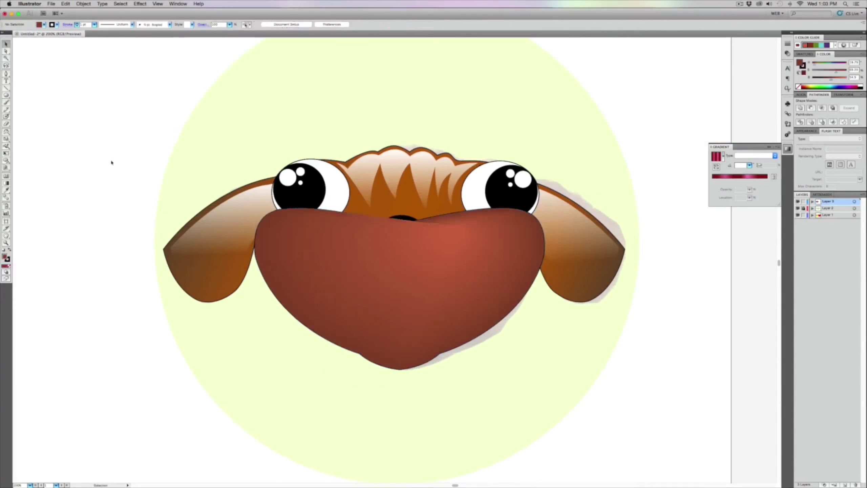
Step: Zoom in on the dog's mouth and select the teeth shape
left_click(84, 4)
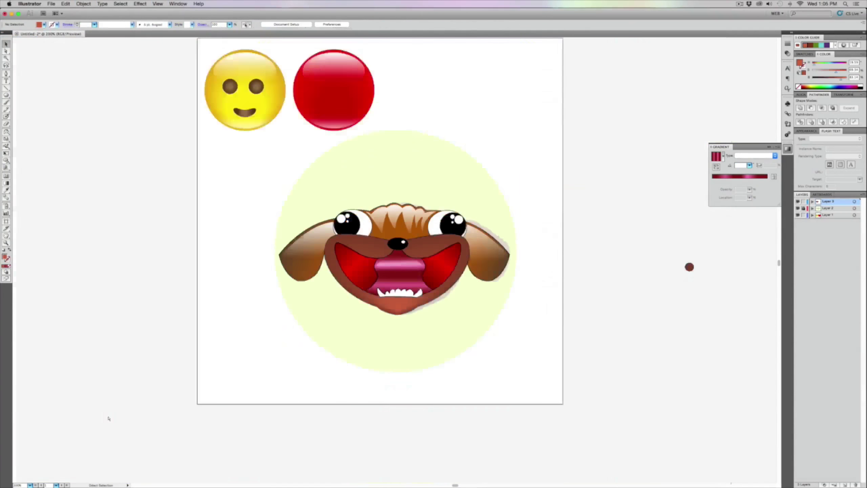
key("super+equal")
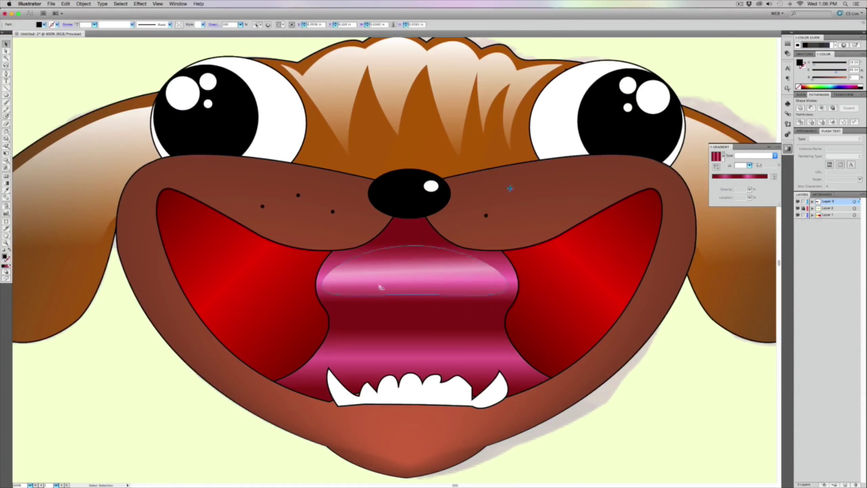
left_click(382, 353)
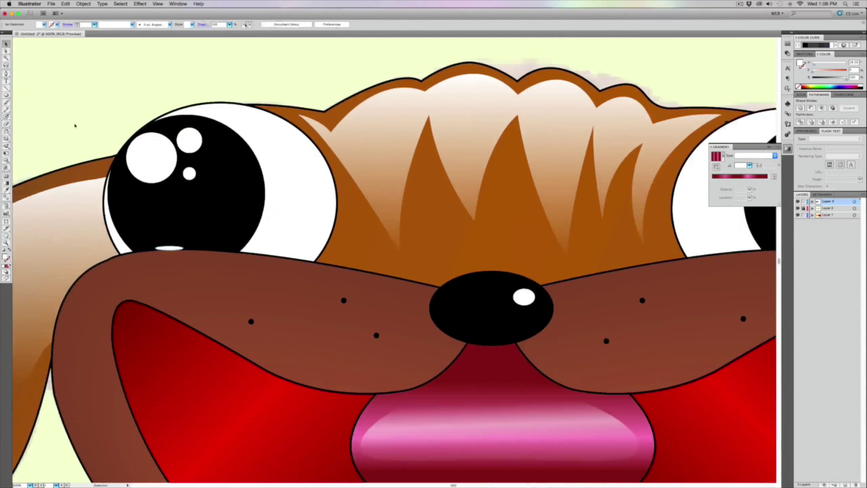